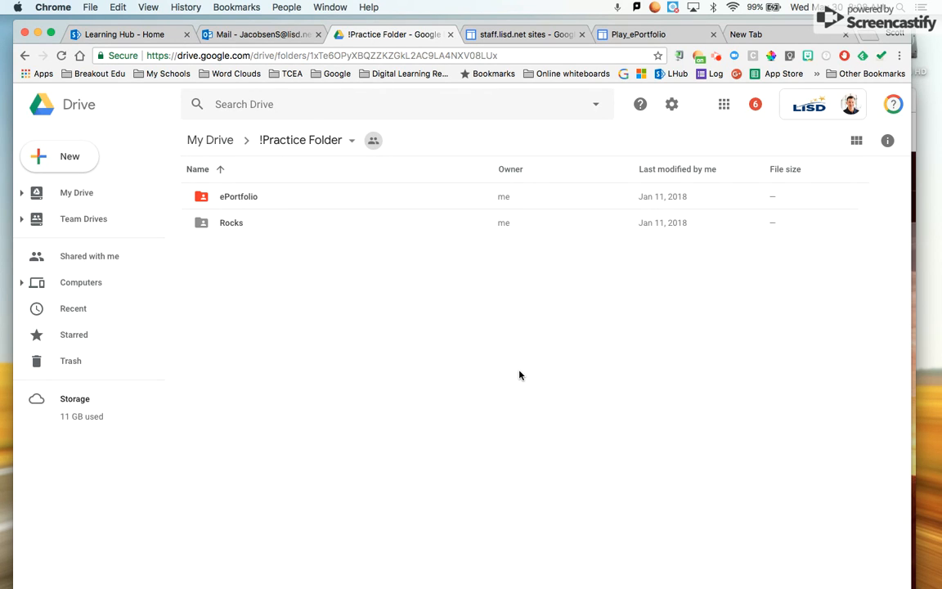
- Look over the ePortfolio folder's files in Drive, then return to the Play_ePortfolio site
left_click(243, 199)
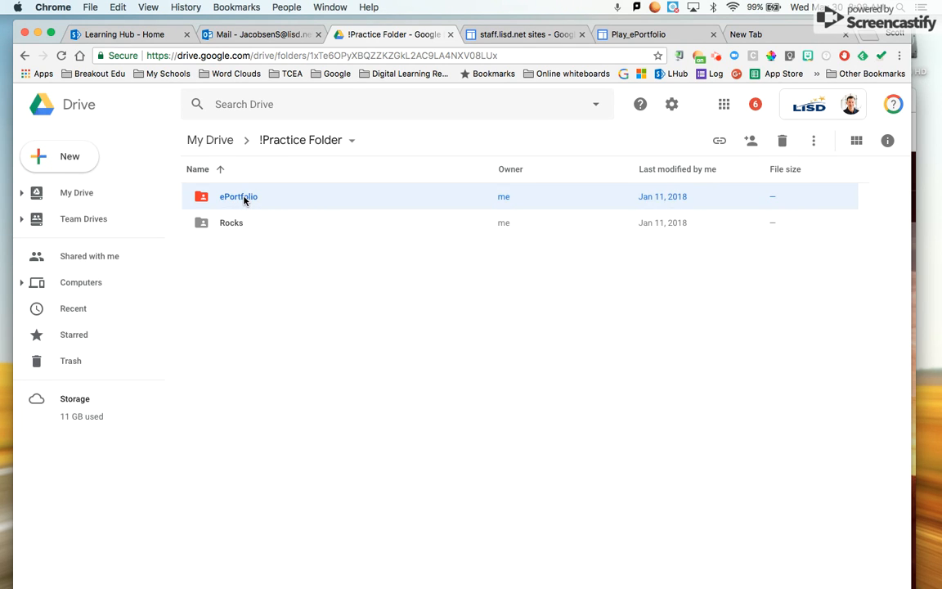
double_click(243, 199)
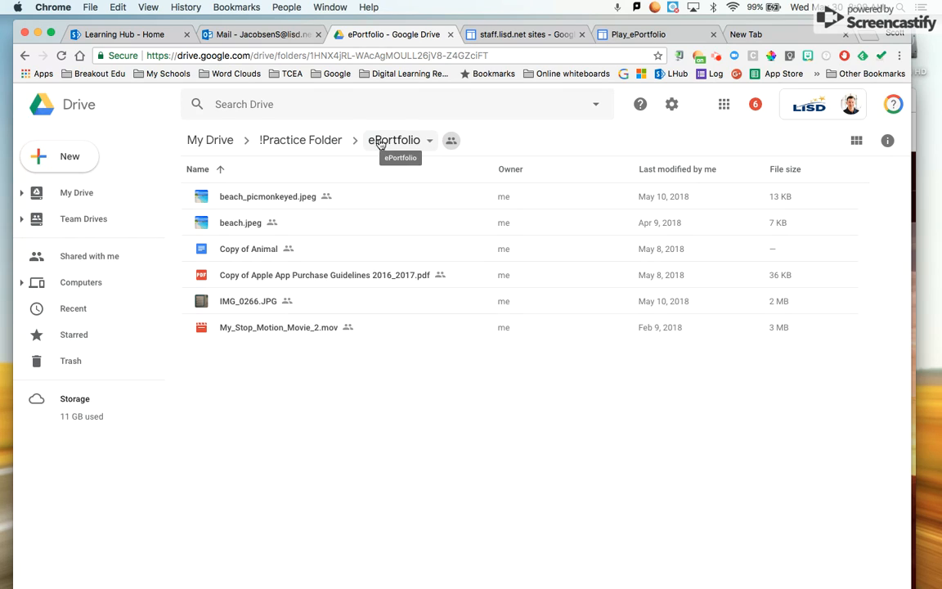
left_click(296, 141)
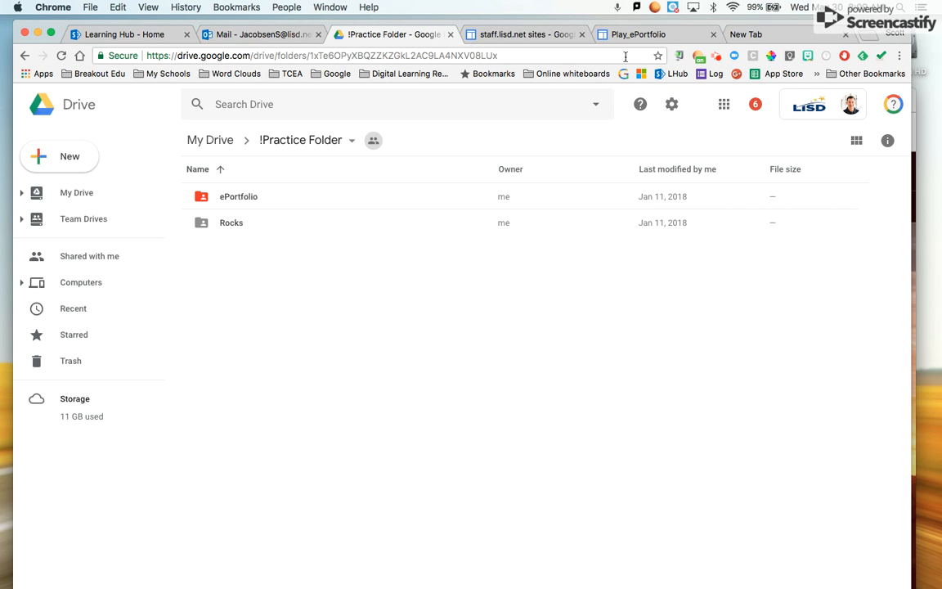
left_click(638, 35)
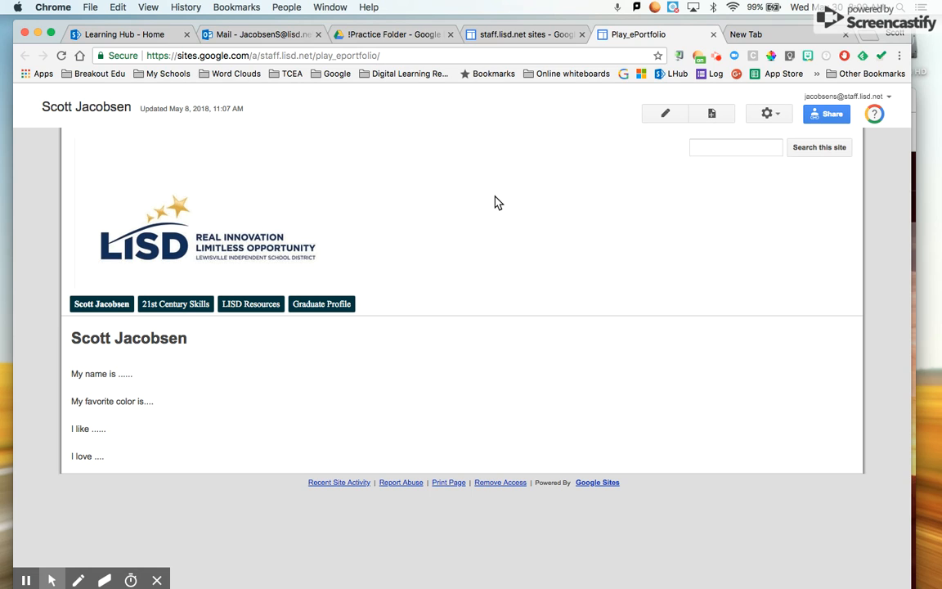
- Check the Drive folder, Google apps list and sites list, then come back to Play_ePortfolio
left_click(397, 35)
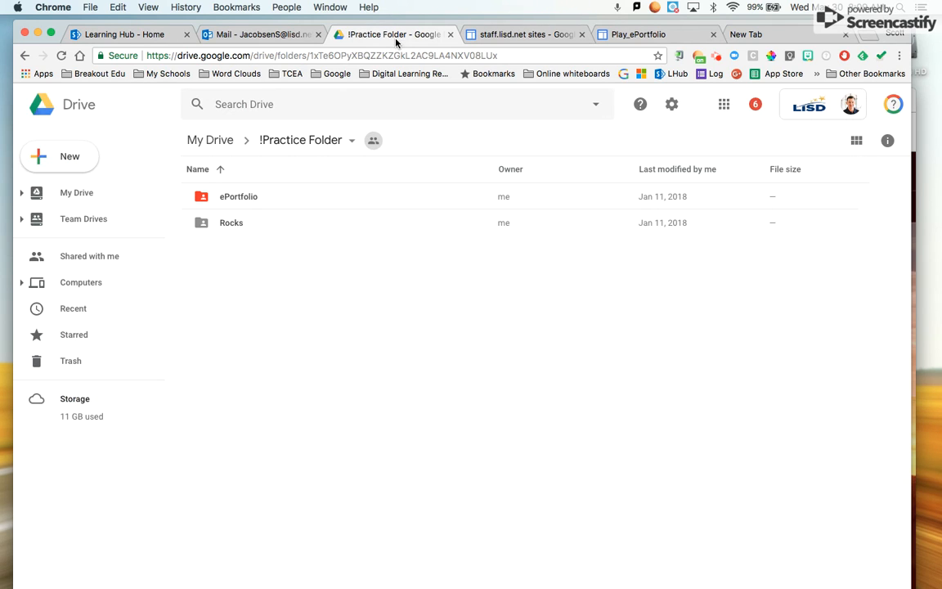
left_click(725, 106)
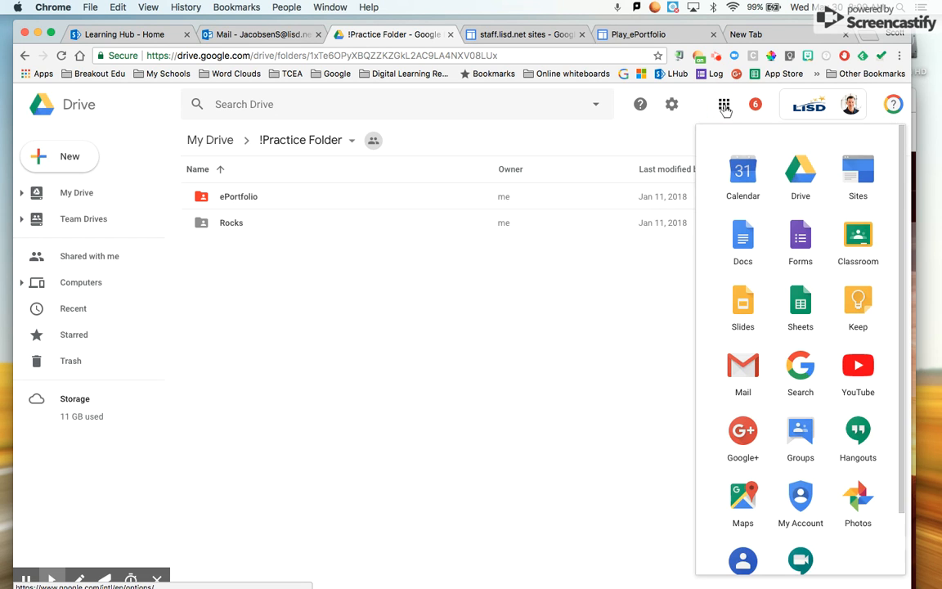
left_click(558, 35)
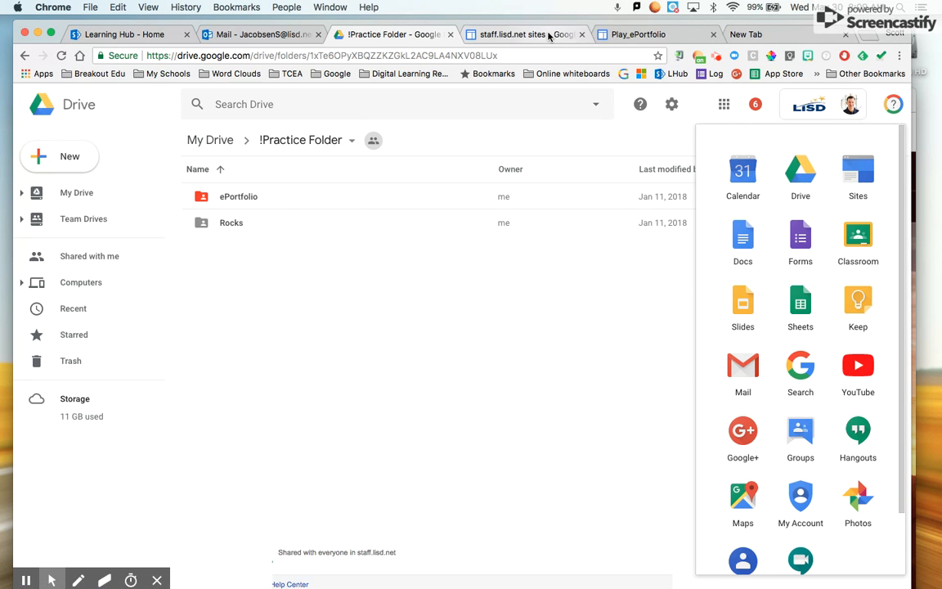
scroll(361, 358, "down", 2)
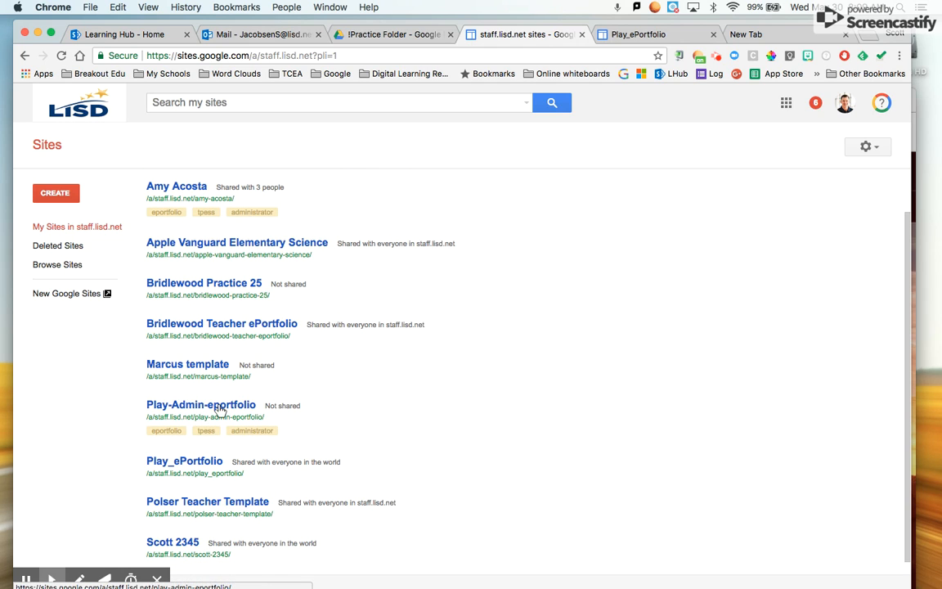
left_click(628, 35)
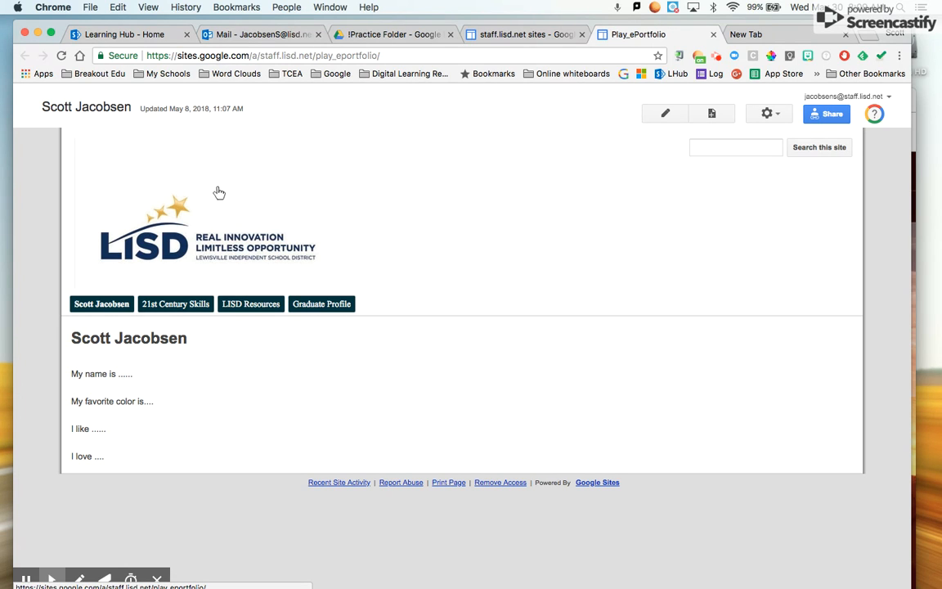
- Go to the Communication page under 21st Century Skills and scroll down to its posts
mouse_move(178, 309)
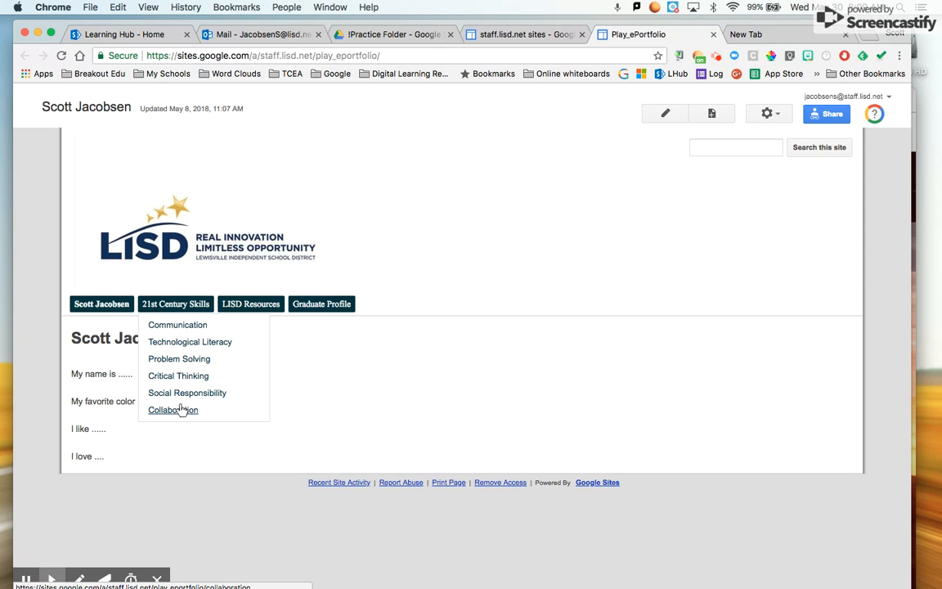
left_click(168, 326)
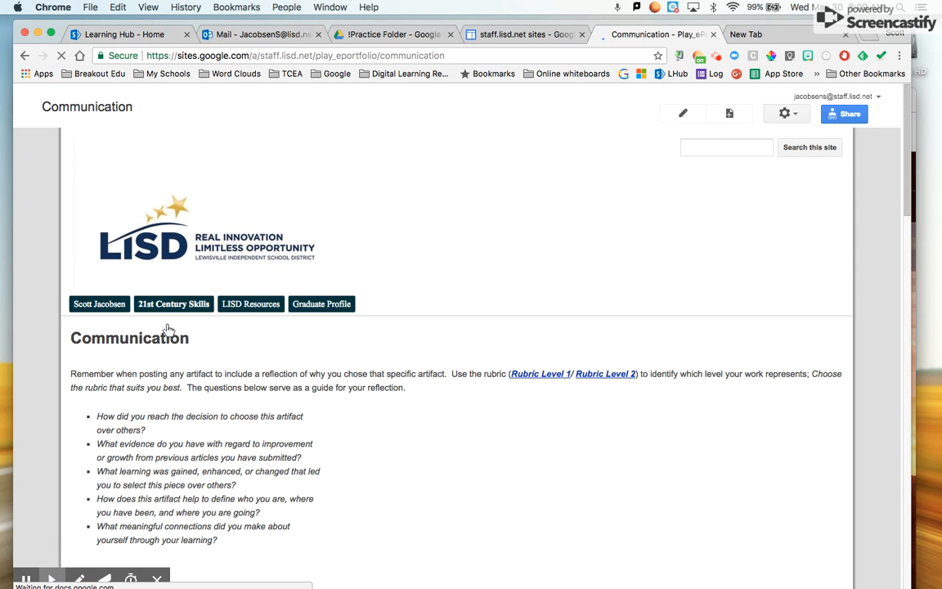
scroll(313, 406, "down", 5)
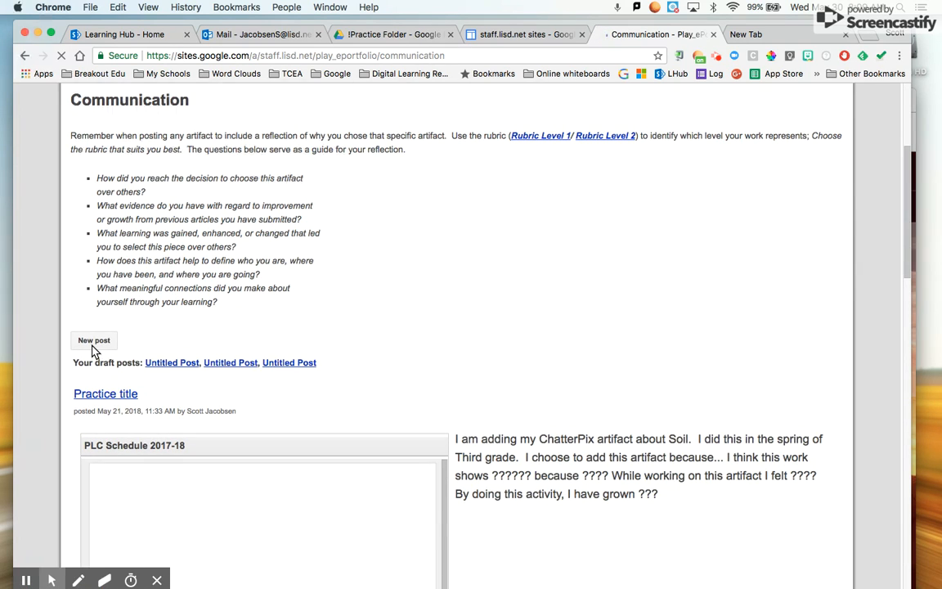
- Create a new post titled 'Practice Post' using the Two column (simple) layout
left_click(94, 344)
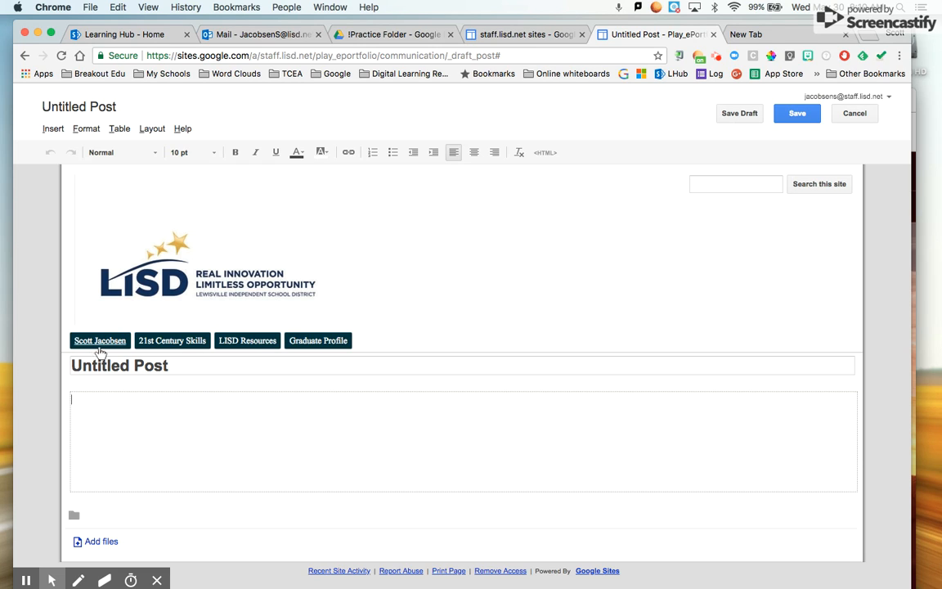
left_click(166, 366)
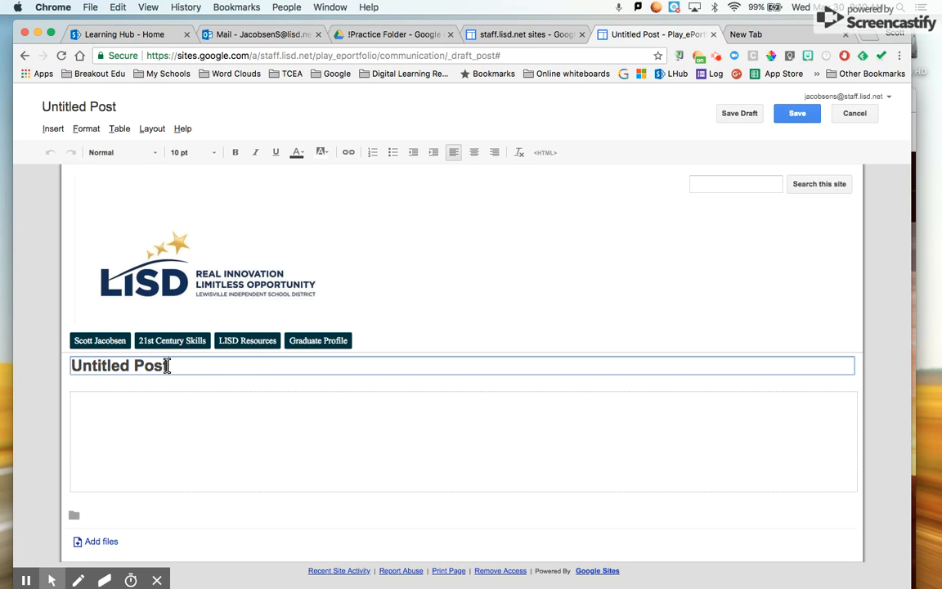
key("BackSpace")
key("BackSpace")
key("BackSpace")
key("BackSpace")
key("BackSpace")
key("BackSpace")
key("BackSpace")
key("BackSpace")
key("BackSpace")
key("BackSpace")
key("BackSpace")
key("BackSpace")
key("BackSpace")
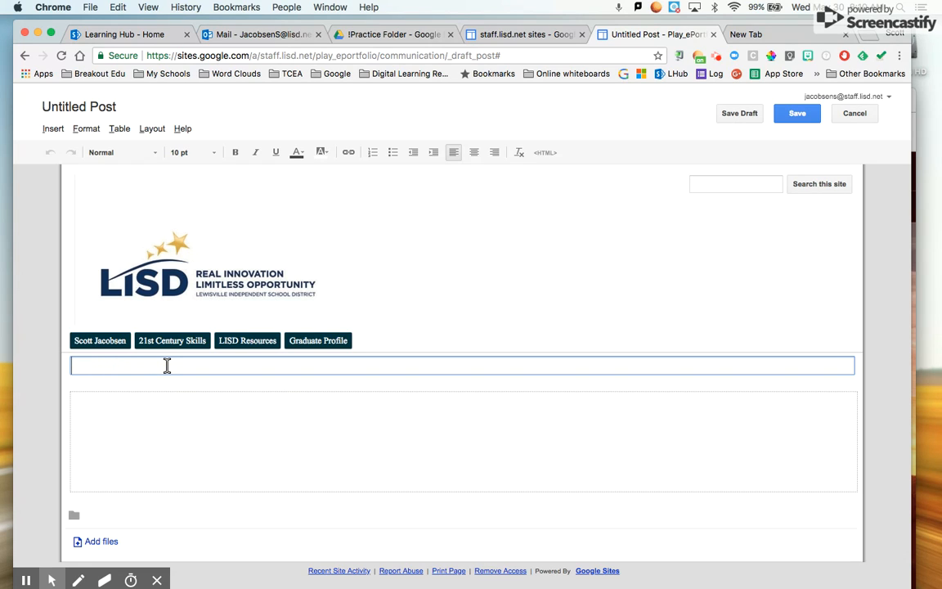
type("Practice Post")
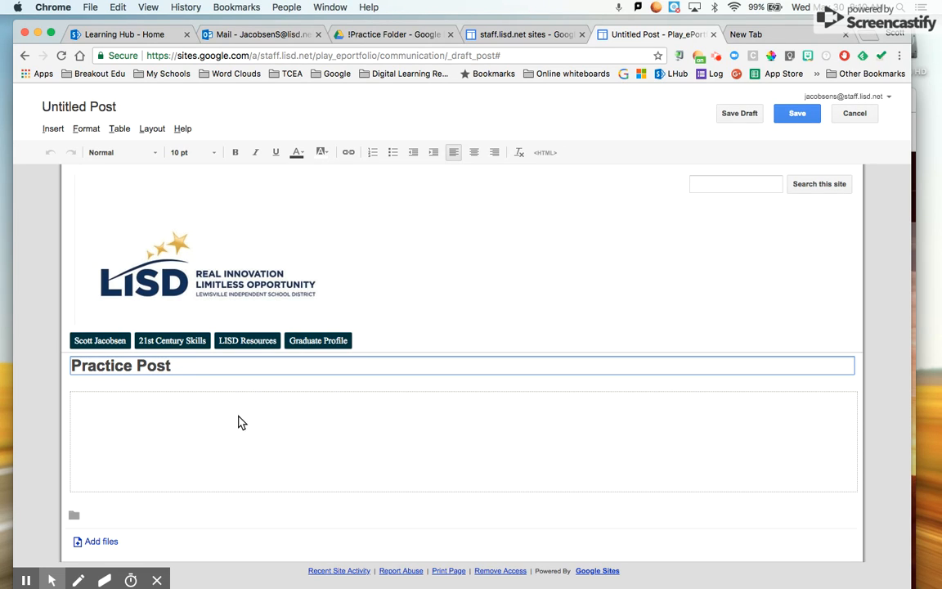
left_click(152, 129)
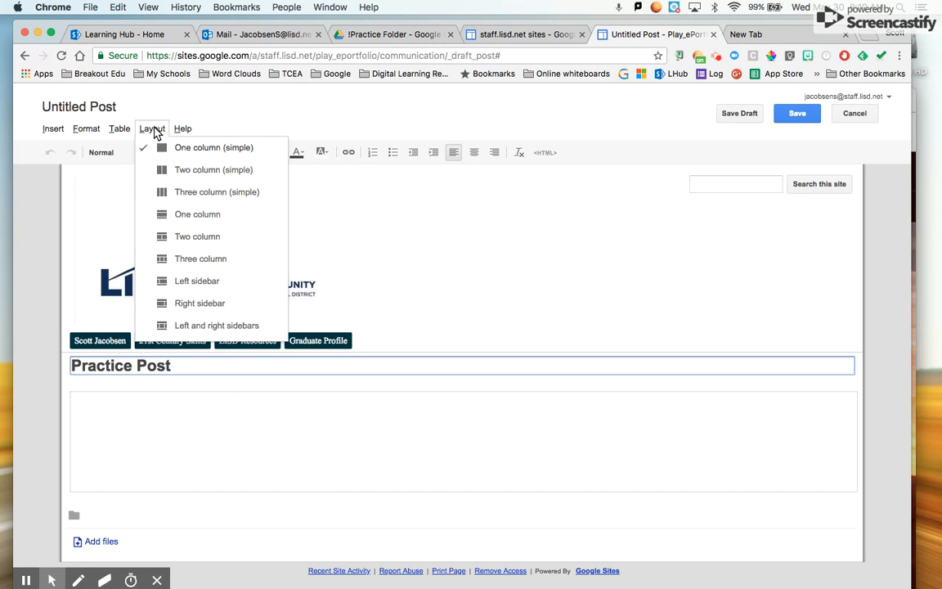
left_click(211, 170)
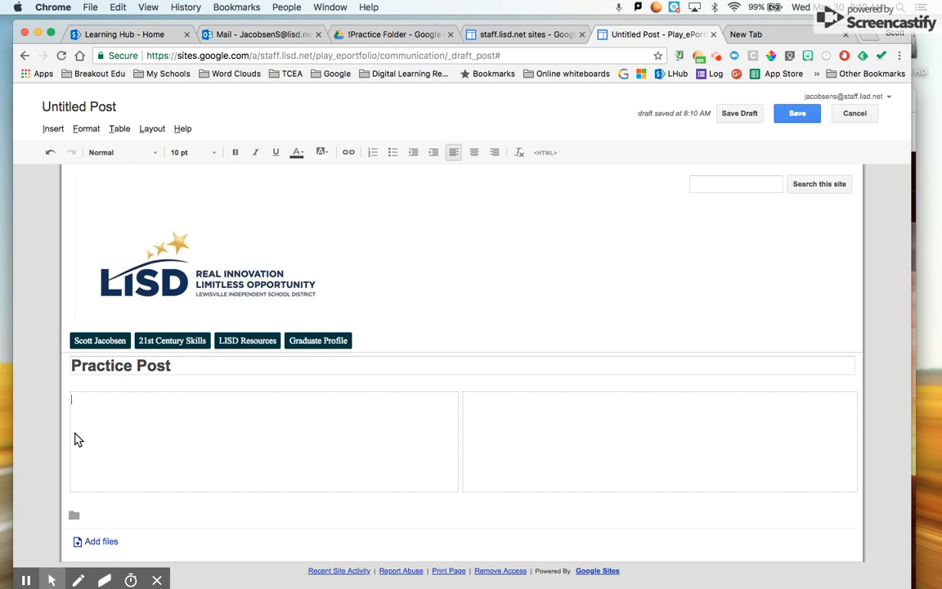
- Embed the October 30, 2015 Drive video without its title at 400 pixels wide
left_click(50, 131)
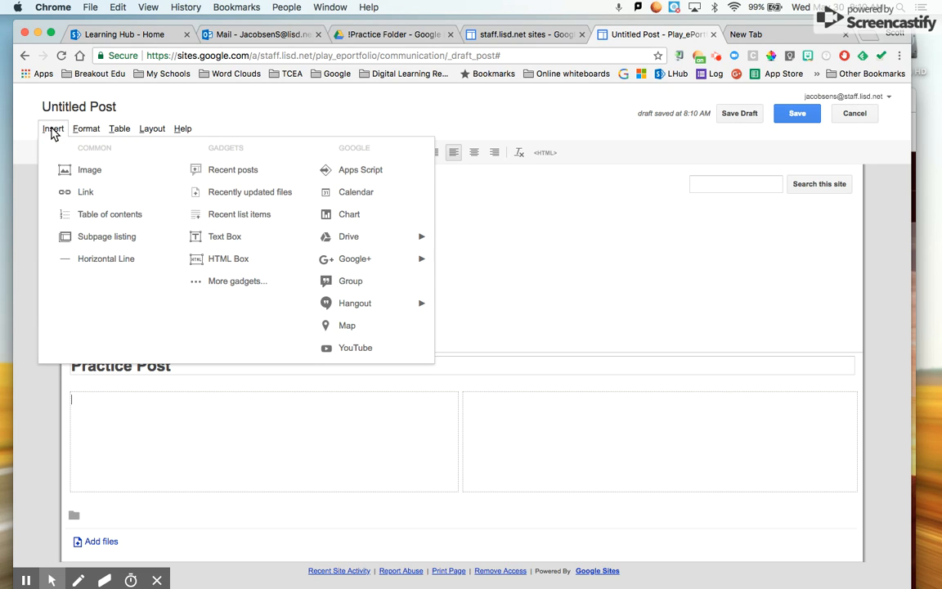
mouse_move(372, 237)
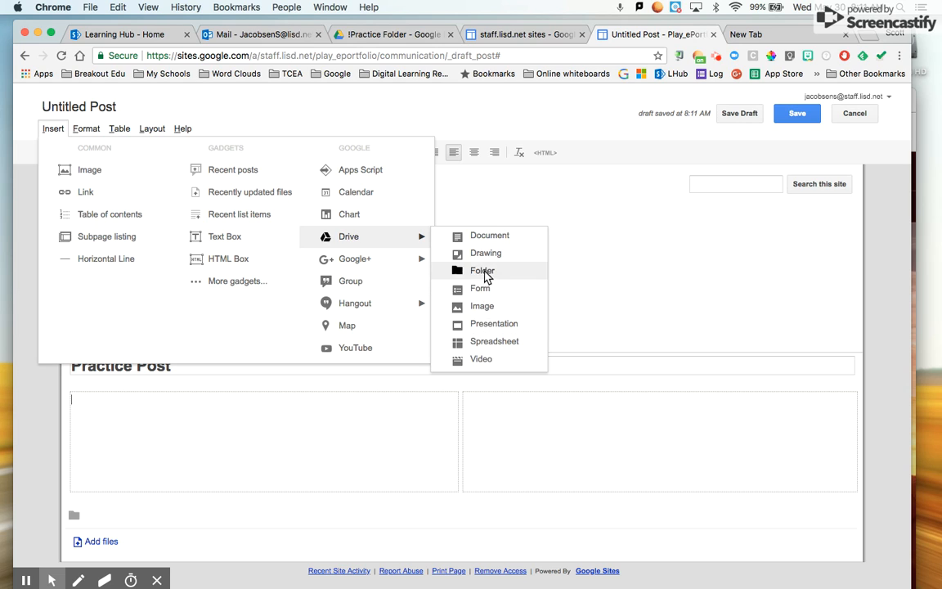
left_click(482, 359)
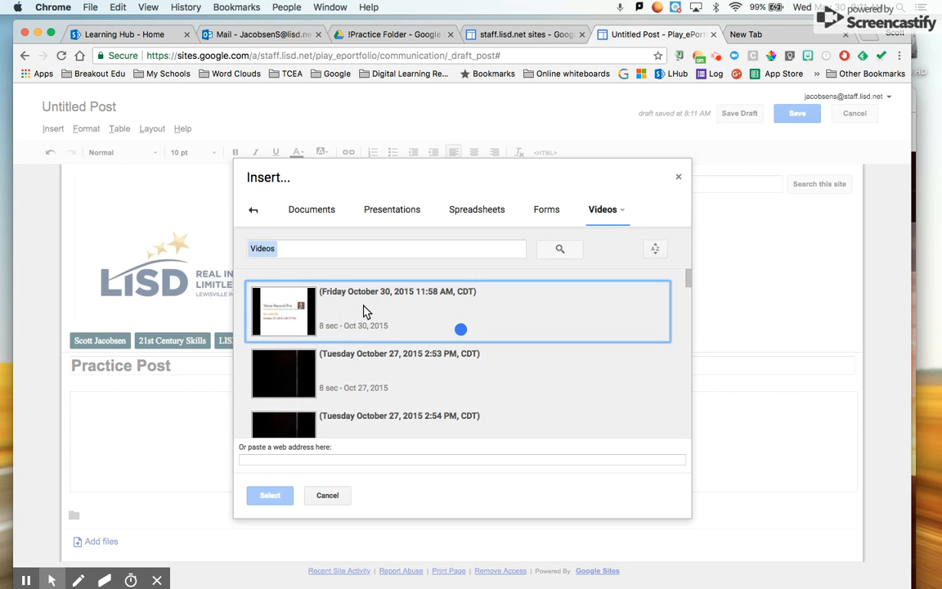
left_click(320, 312)
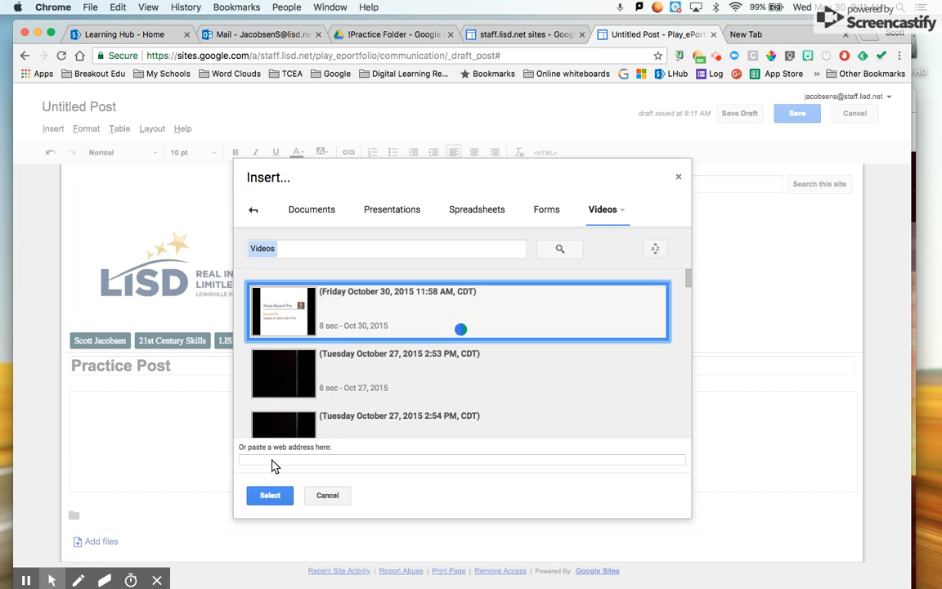
left_click(270, 496)
left_click(315, 348)
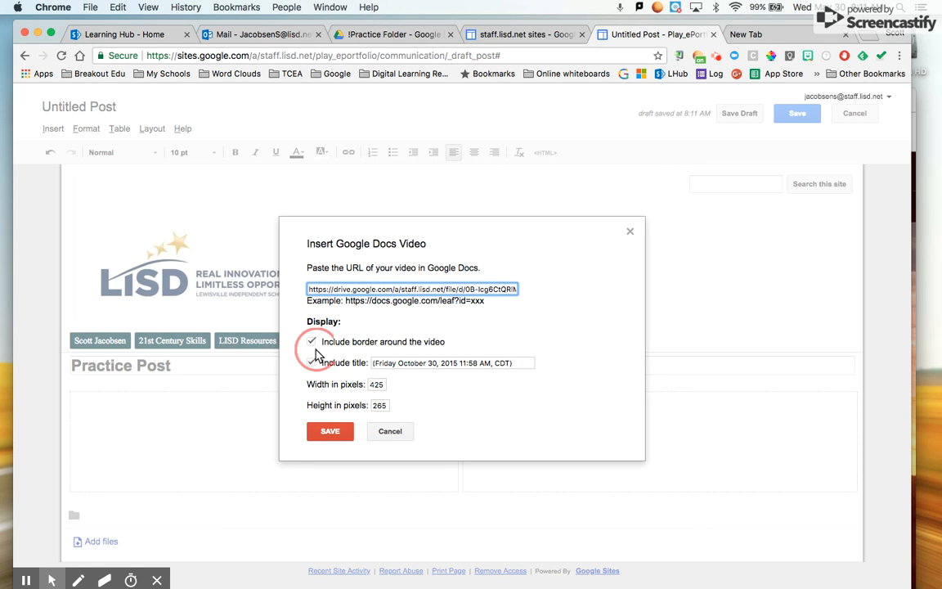
left_click(312, 362)
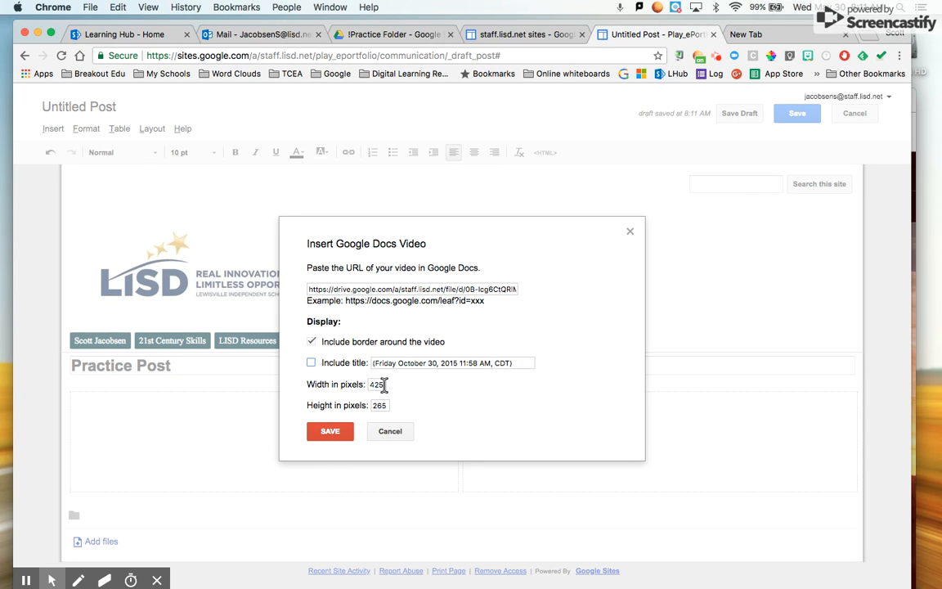
left_click(384, 384)
left_click(331, 431)
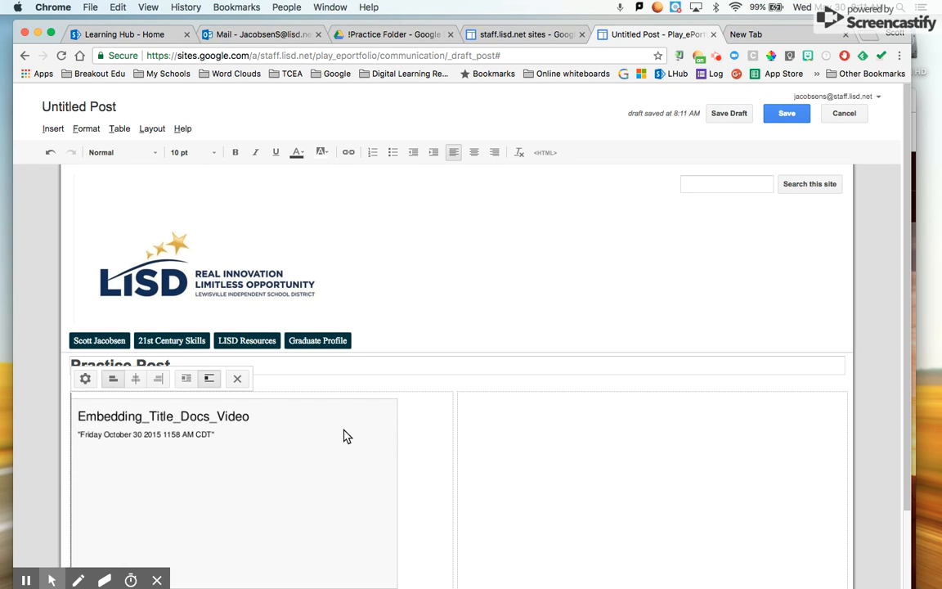
- Reapply the embedded video's settings and start a new line below it
scroll(357, 459, "down", 2)
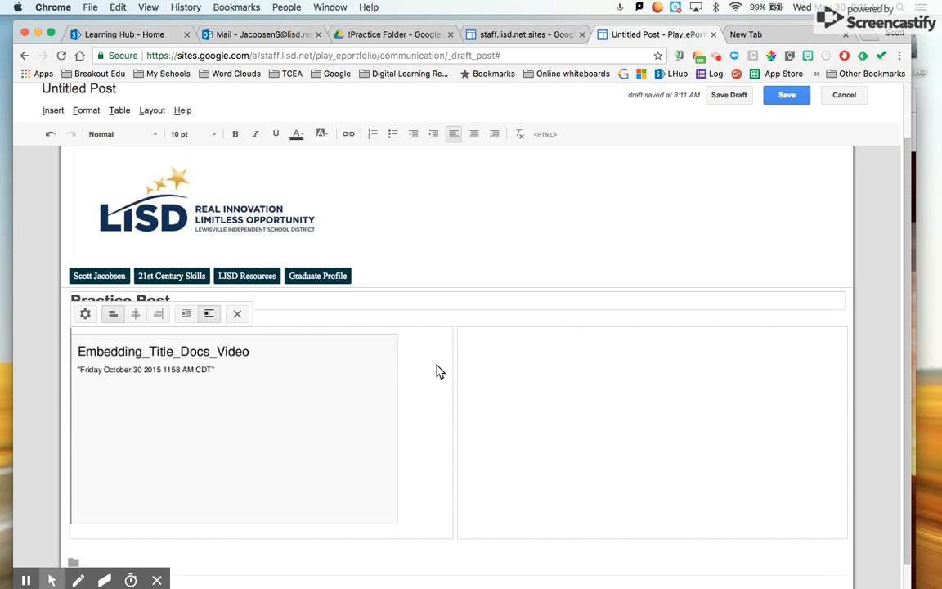
left_click(85, 315)
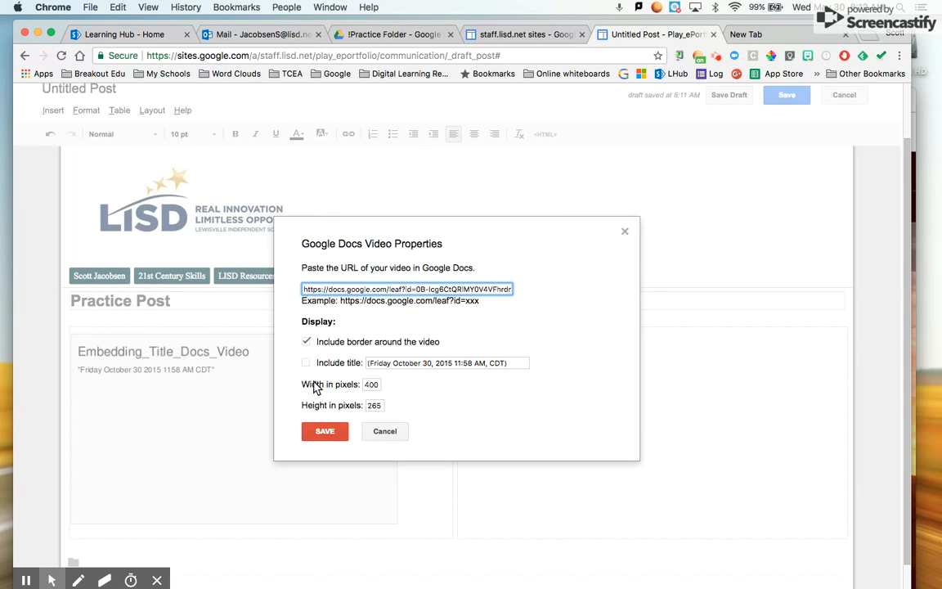
left_click(327, 432)
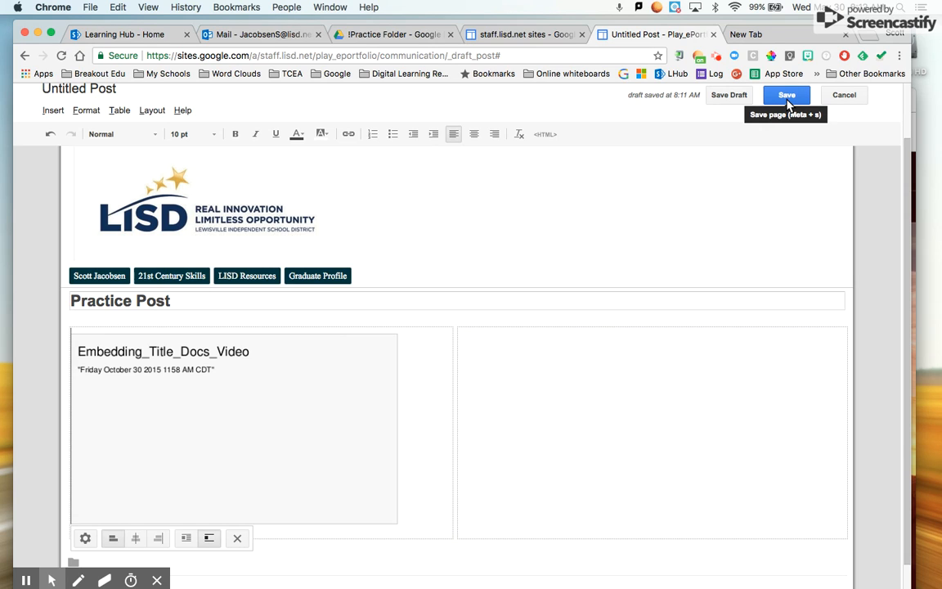
left_click(413, 432)
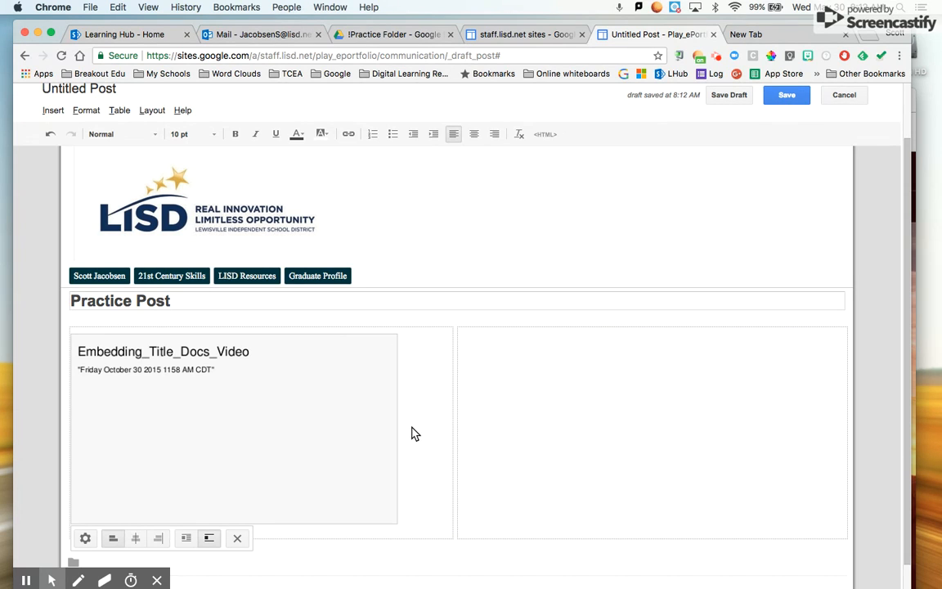
key("Return")
key("Return")
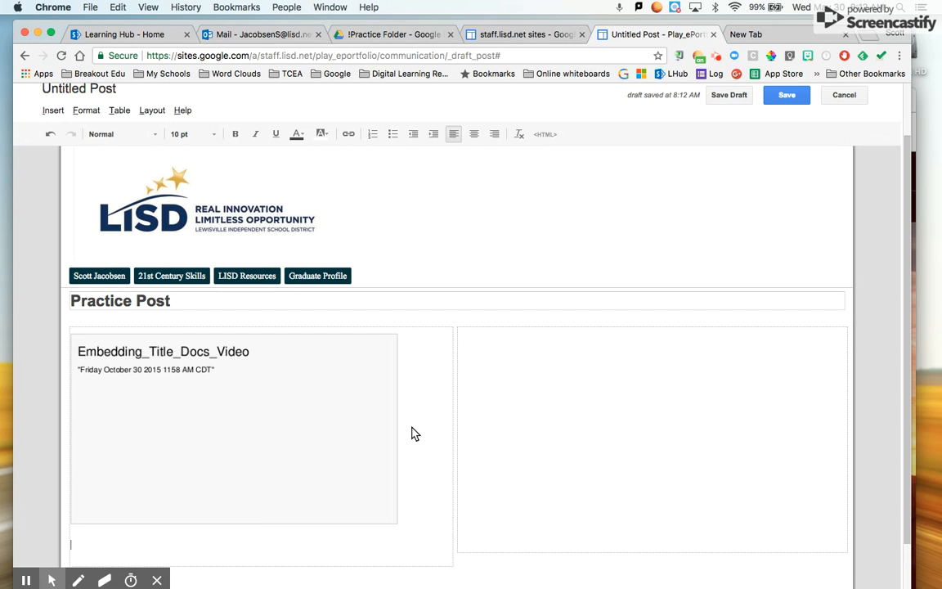
- Insert the rocky island photo (120614_Family…) from Drive below the video
left_click(53, 111)
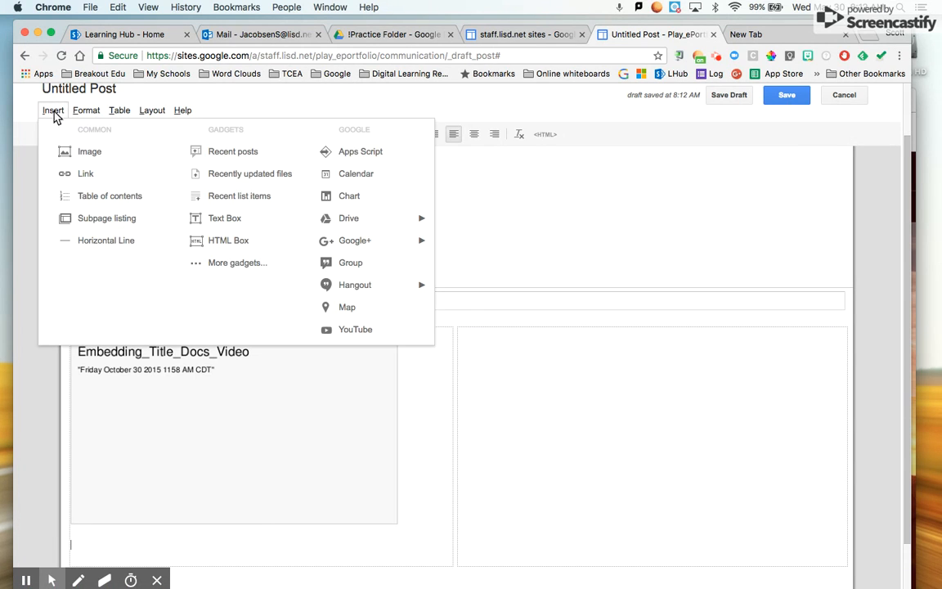
mouse_move(368, 222)
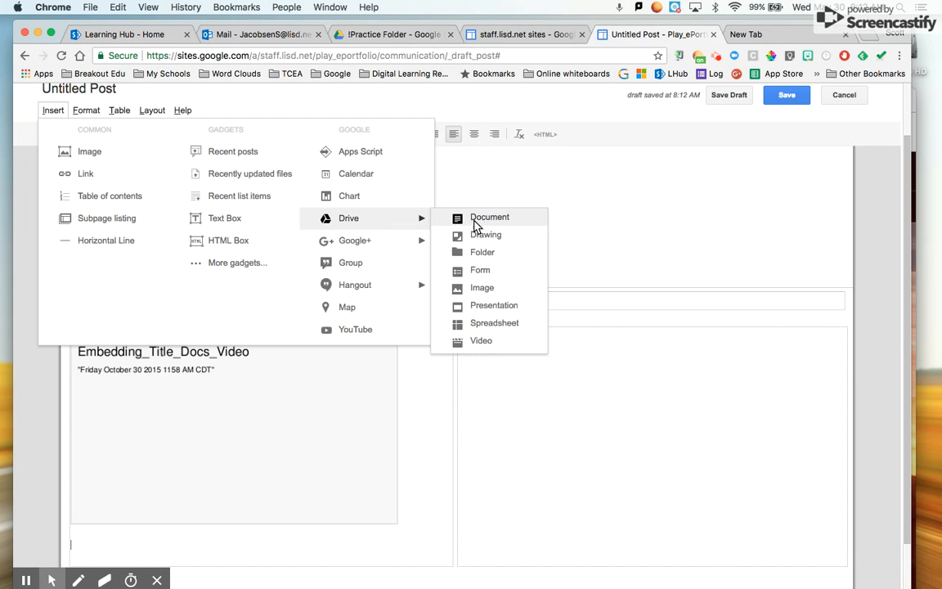
left_click(491, 292)
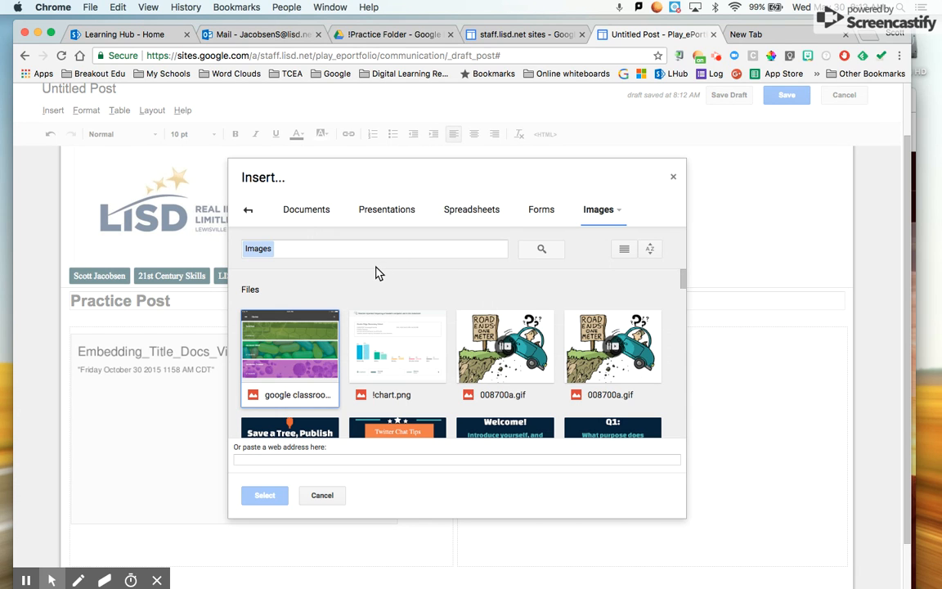
scroll(446, 315, "down", 1)
scroll(446, 314, "up", 1)
scroll(446, 315, "down", 5)
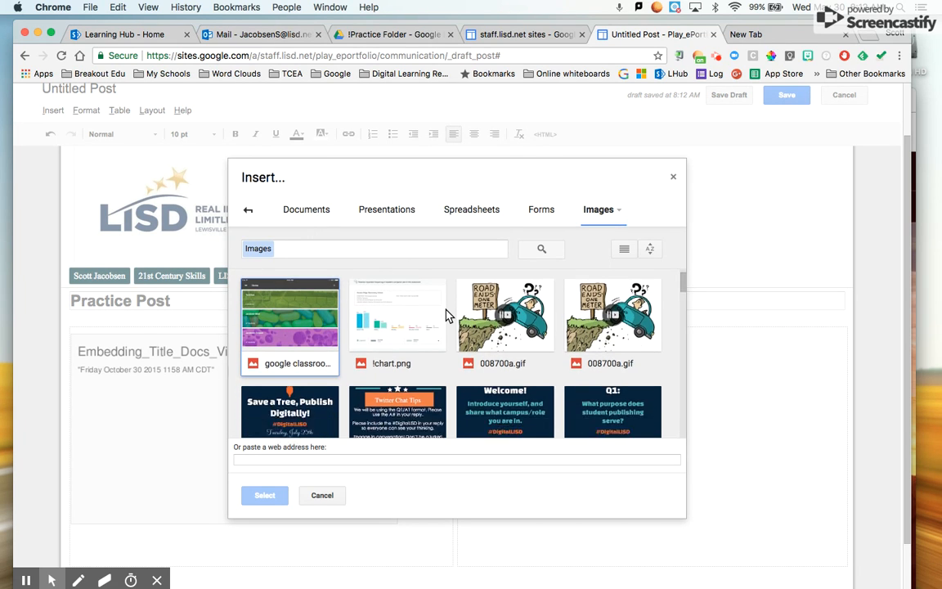
scroll(446, 315, "down", 5)
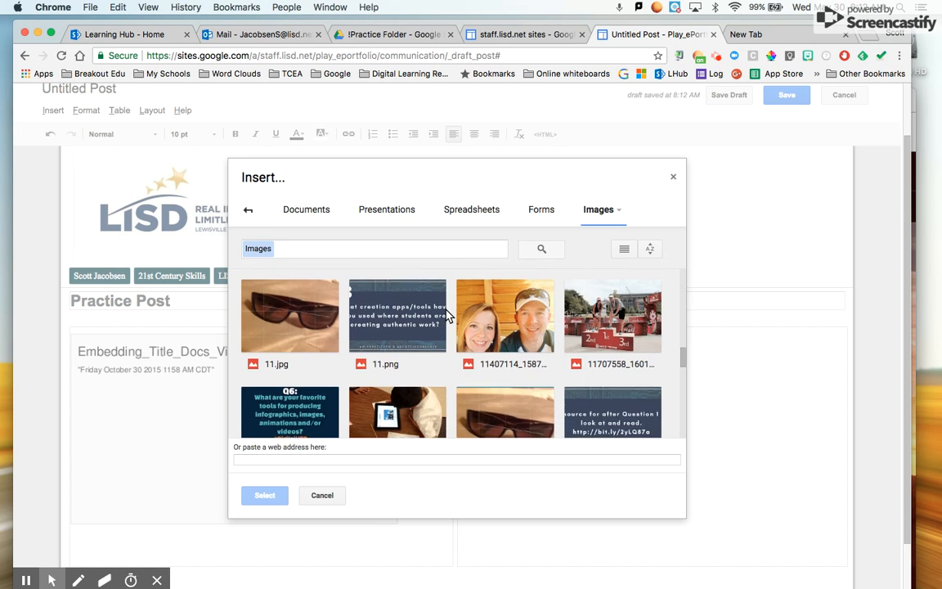
scroll(446, 315, "down", 5)
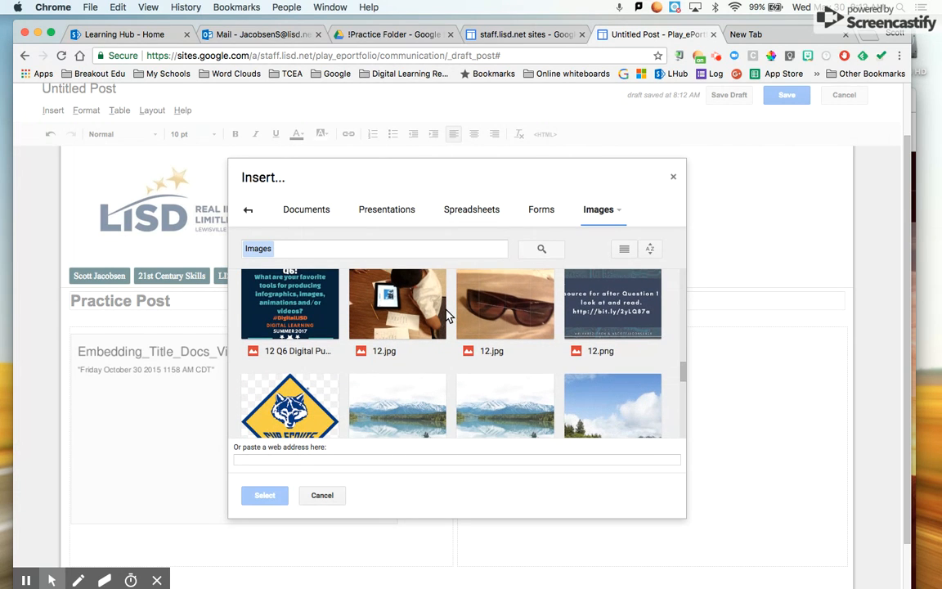
scroll(445, 315, "down", 3)
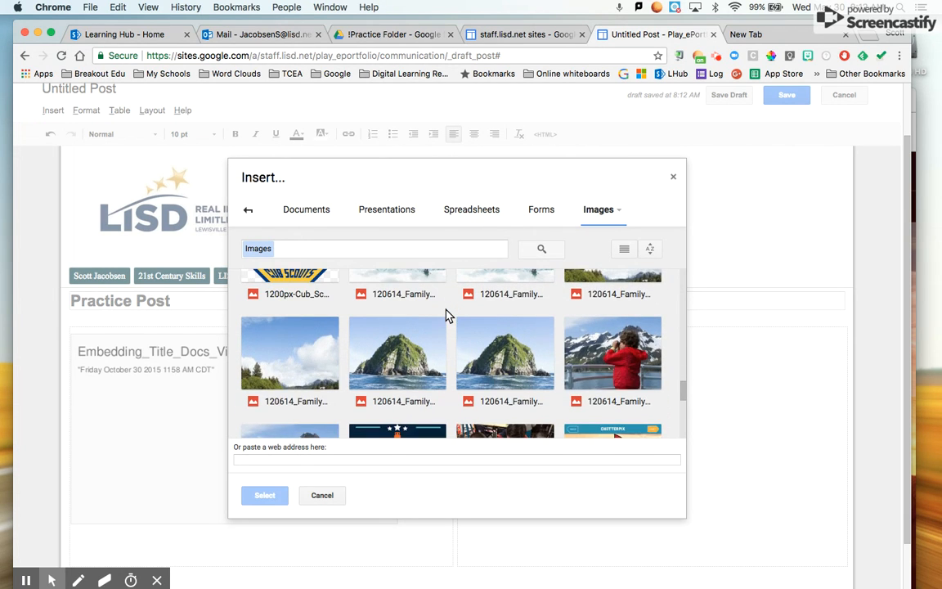
scroll(446, 315, "down", 2)
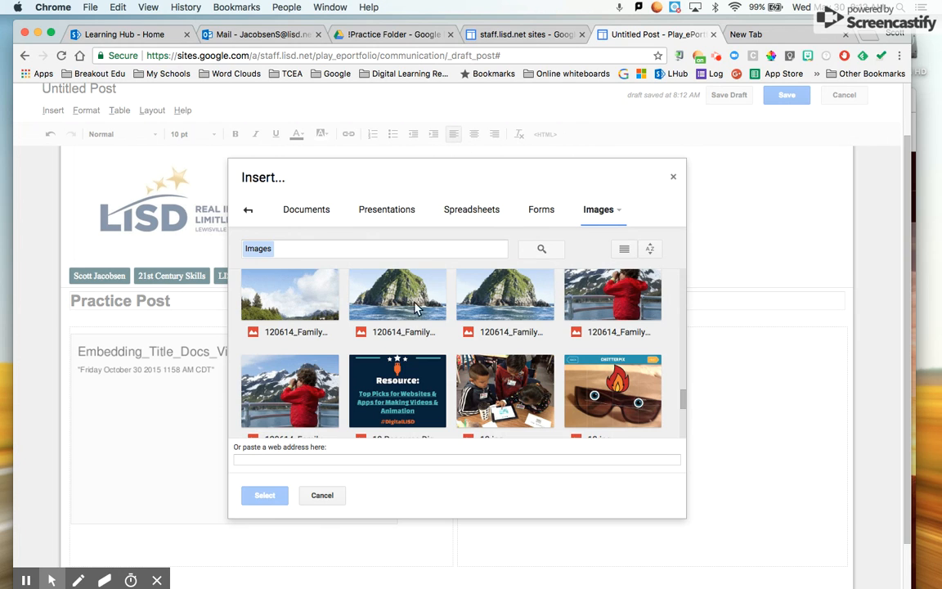
left_click(411, 304)
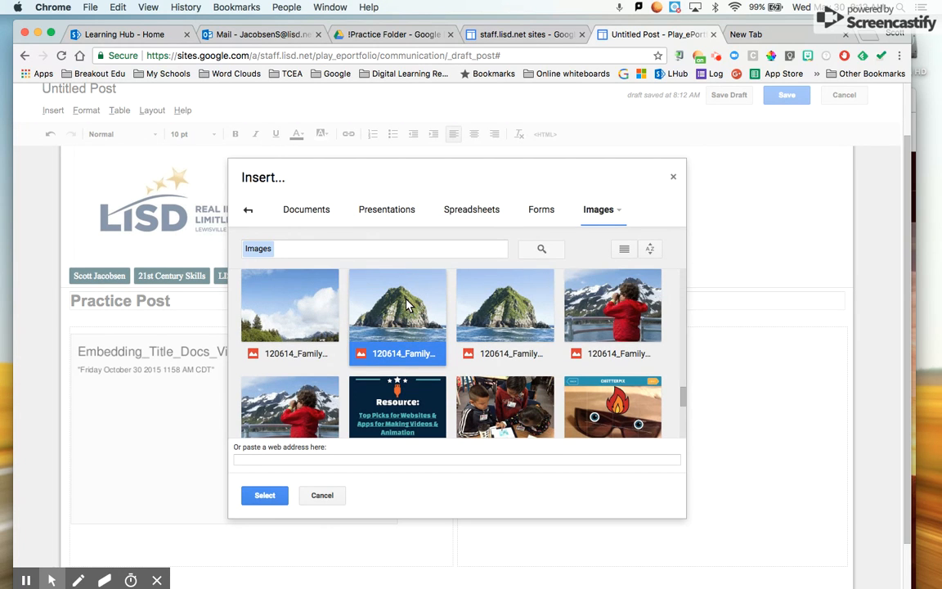
left_click(265, 499)
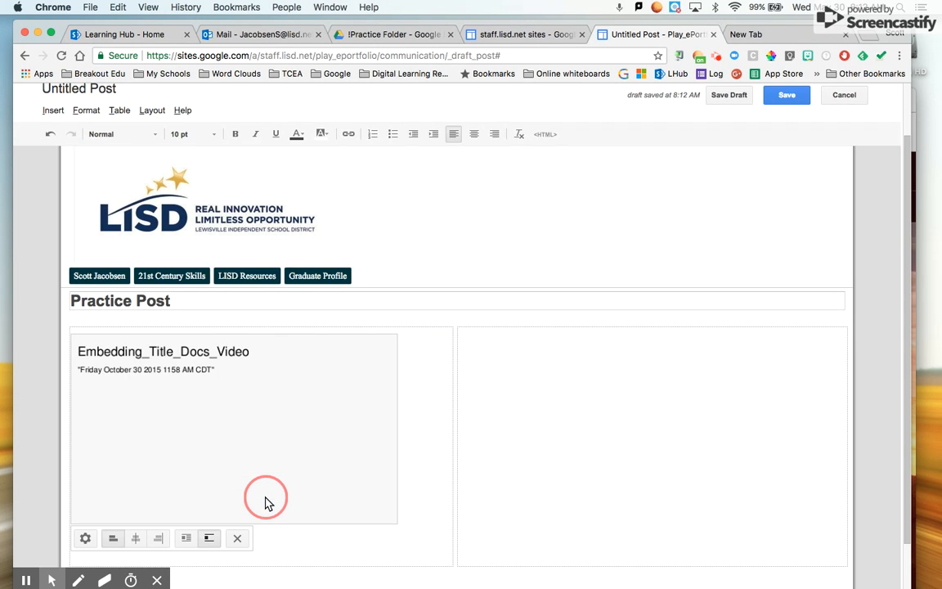
scroll(265, 501, "down", 3)
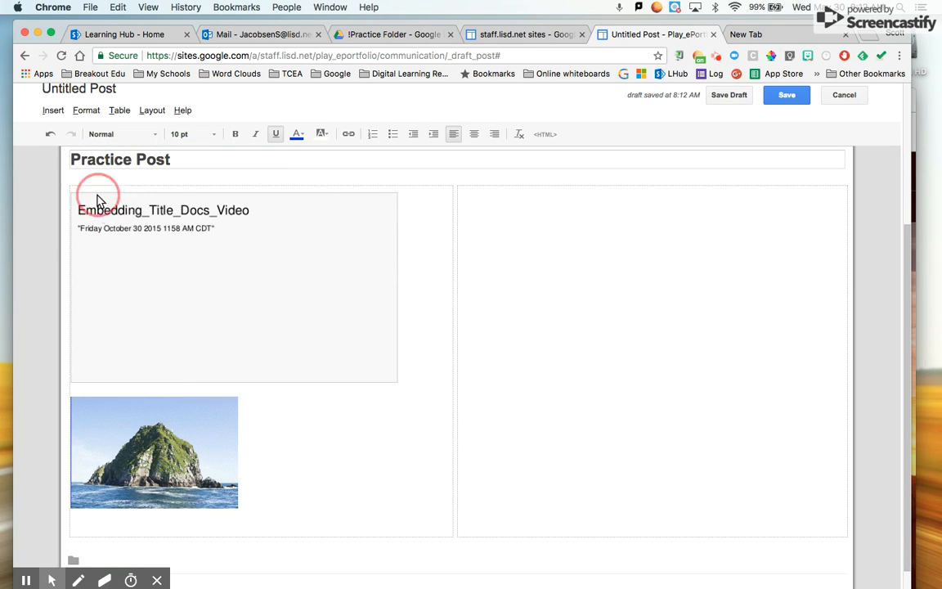
left_click(49, 111)
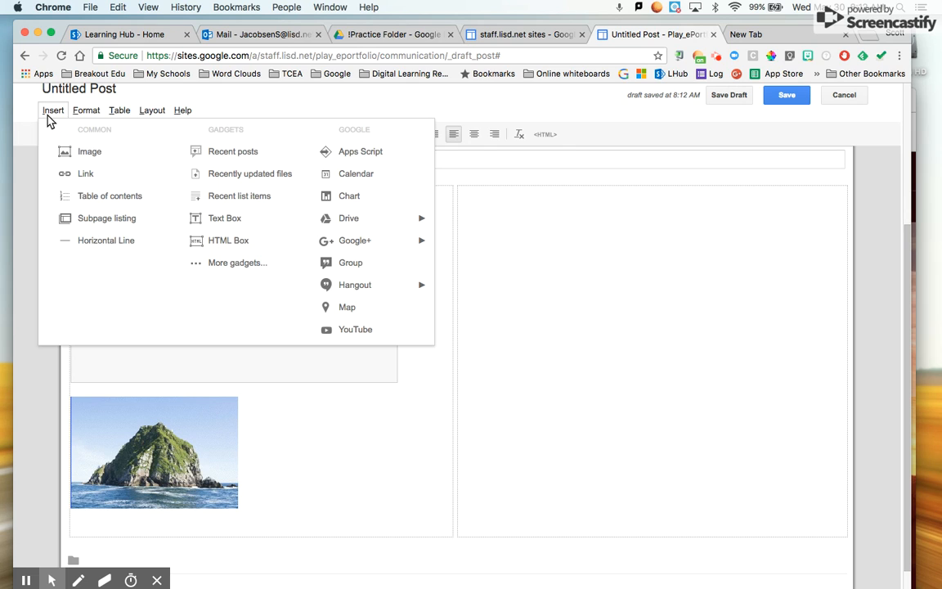
- Insert the Drive photo 14.jpg of a girl writing at a classroom desk, then select it
mouse_move(401, 227)
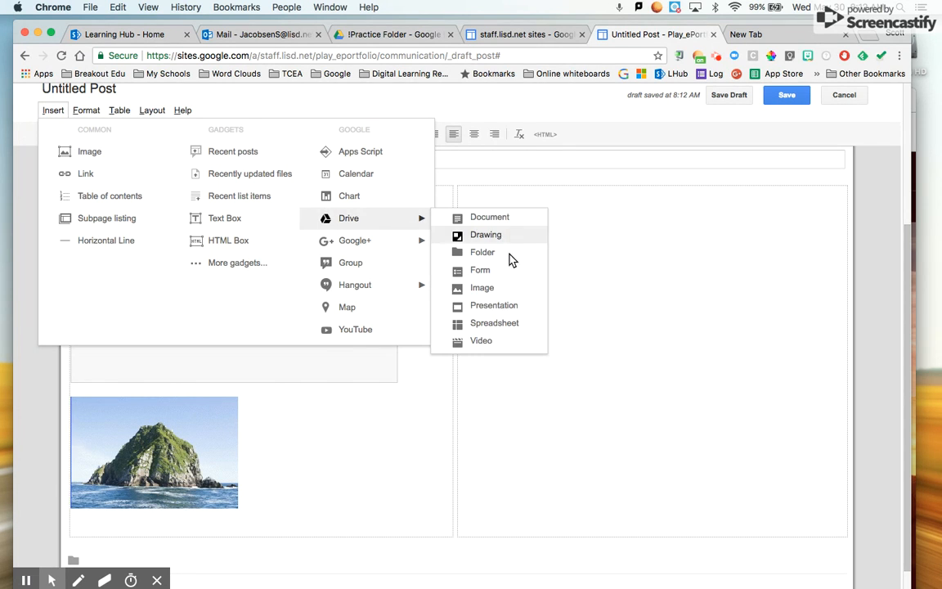
left_click(490, 290)
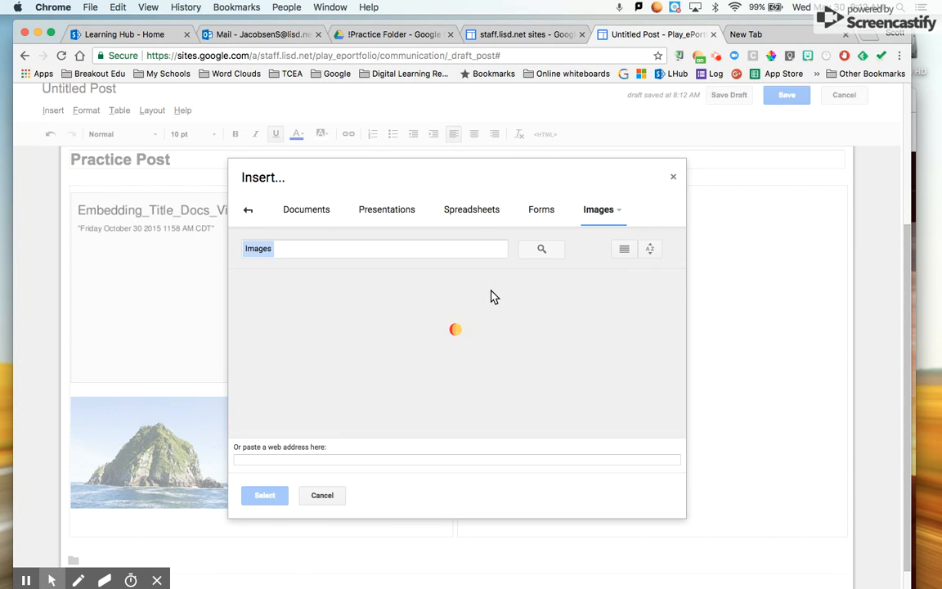
scroll(424, 371, "down", 3)
scroll(424, 370, "down", 10)
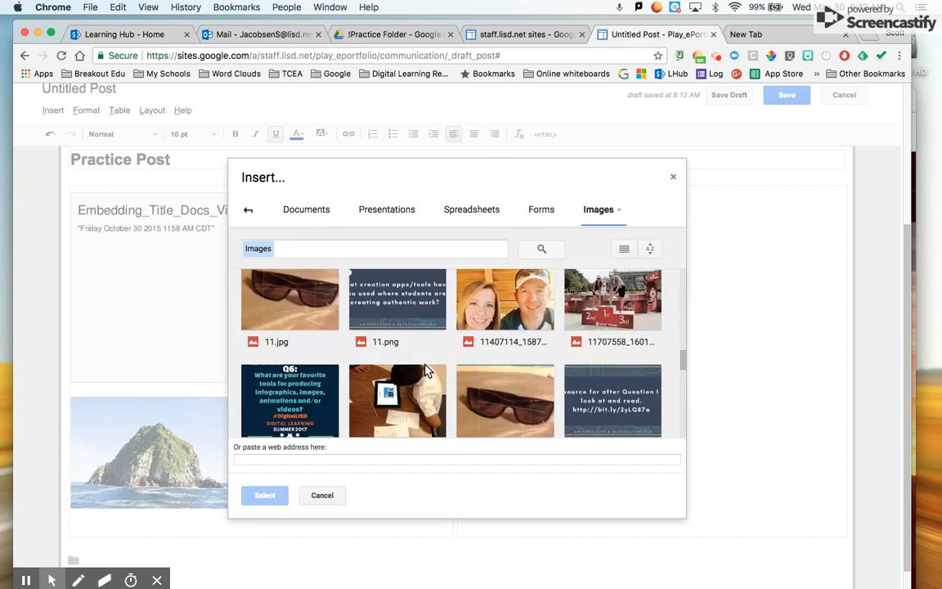
scroll(425, 370, "down", 1)
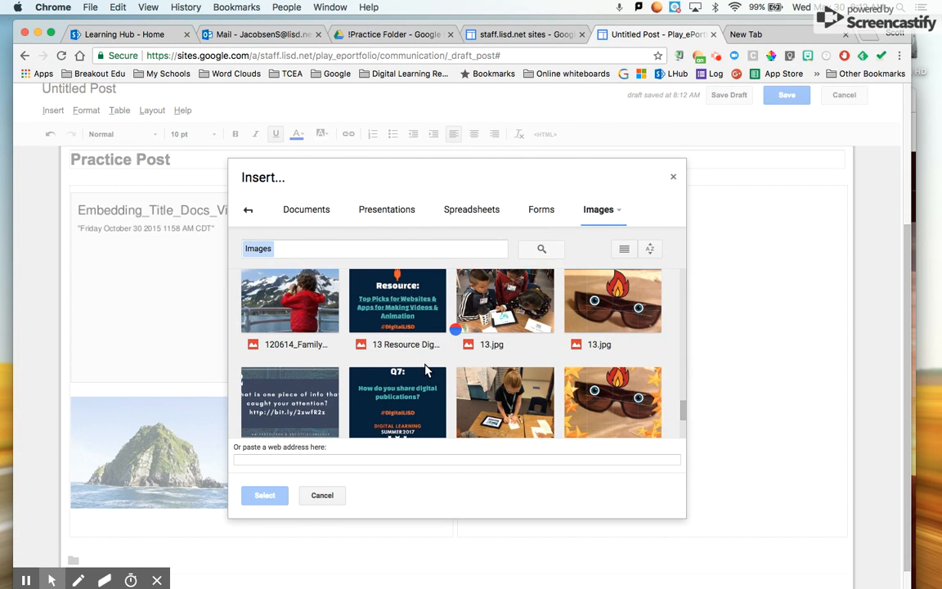
left_click(526, 417)
left_click(263, 494)
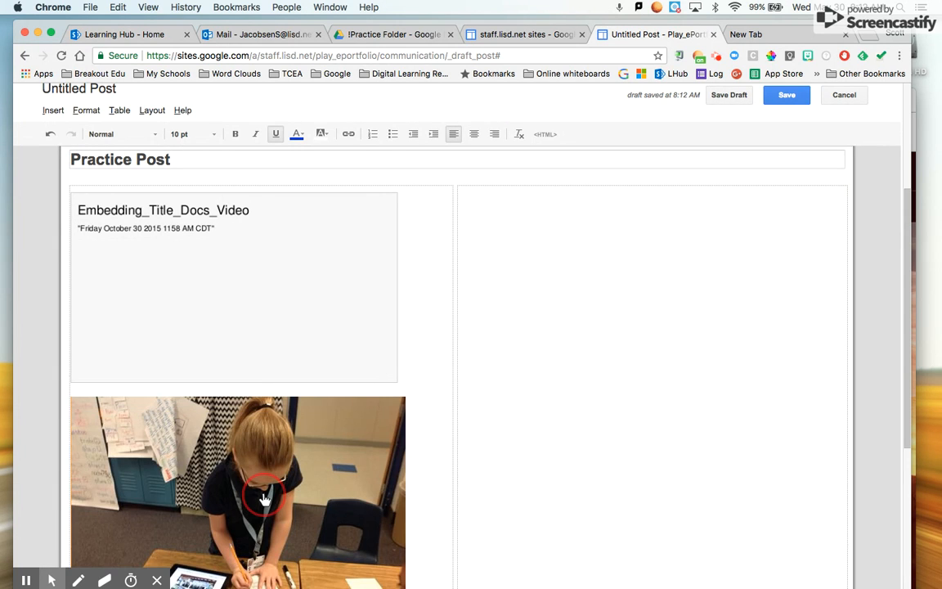
scroll(303, 446, "down", 3)
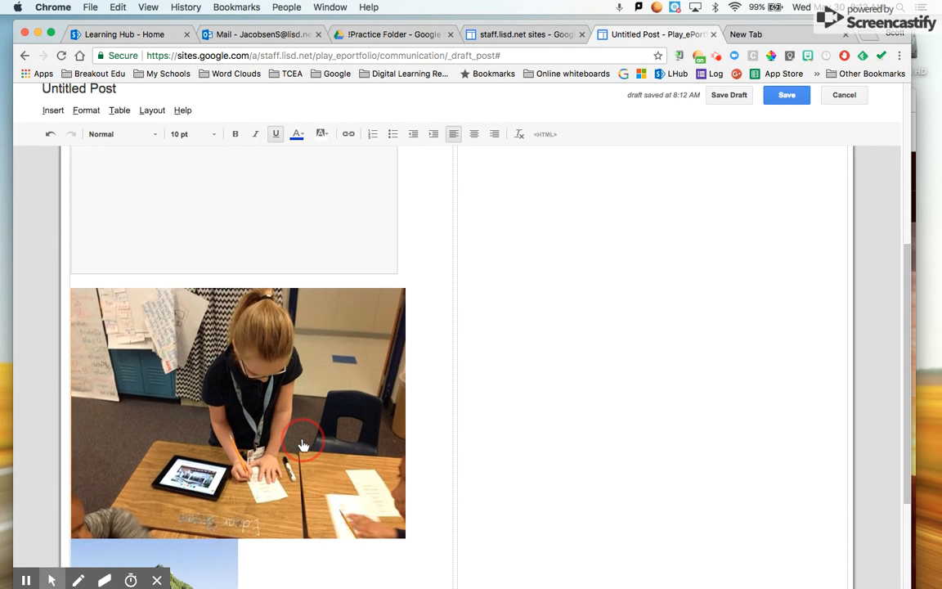
scroll(303, 446, "down", 1)
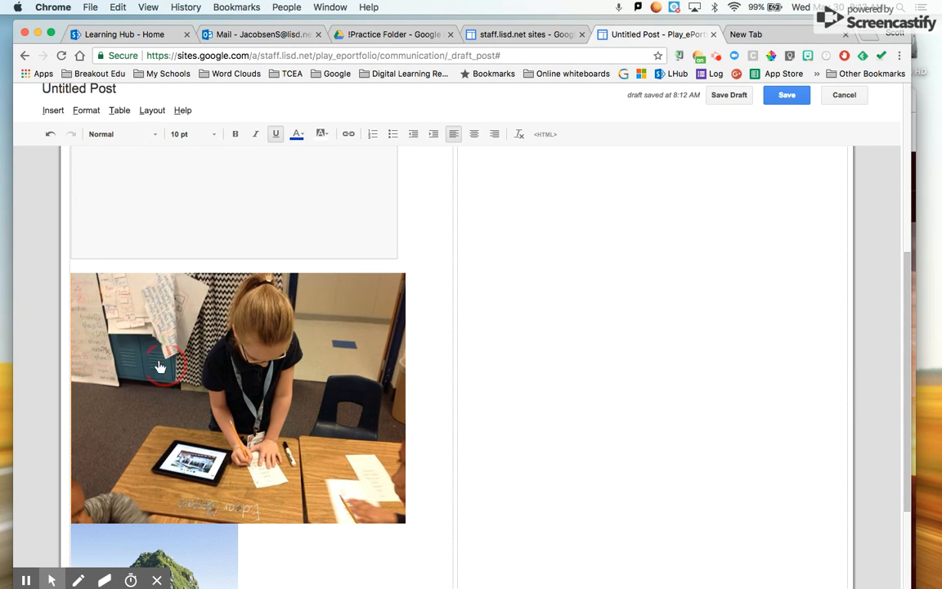
left_click(121, 325)
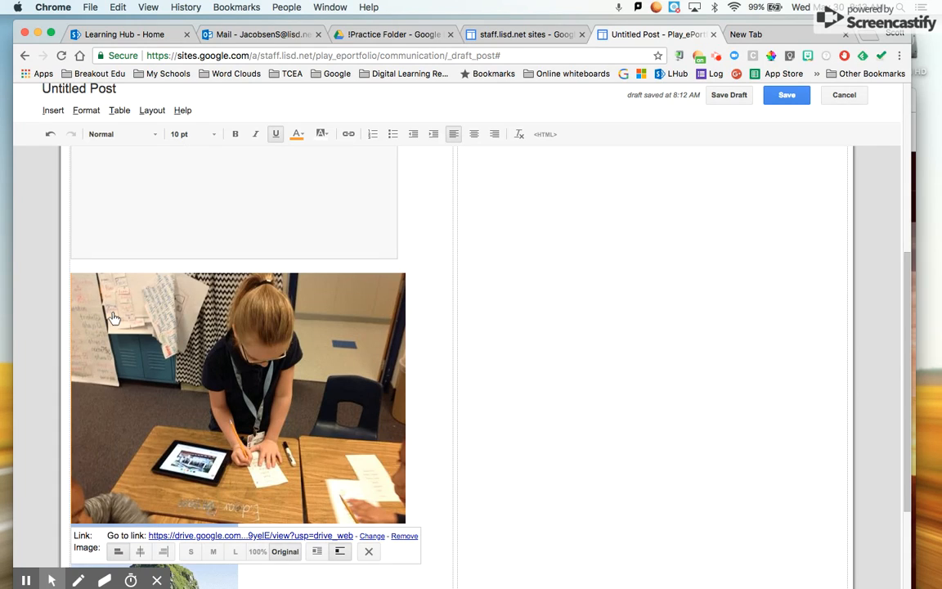
- Resize the classroom photo to medium, then to large
scroll(114, 317, "down", 1)
scroll(114, 317, "down", 2)
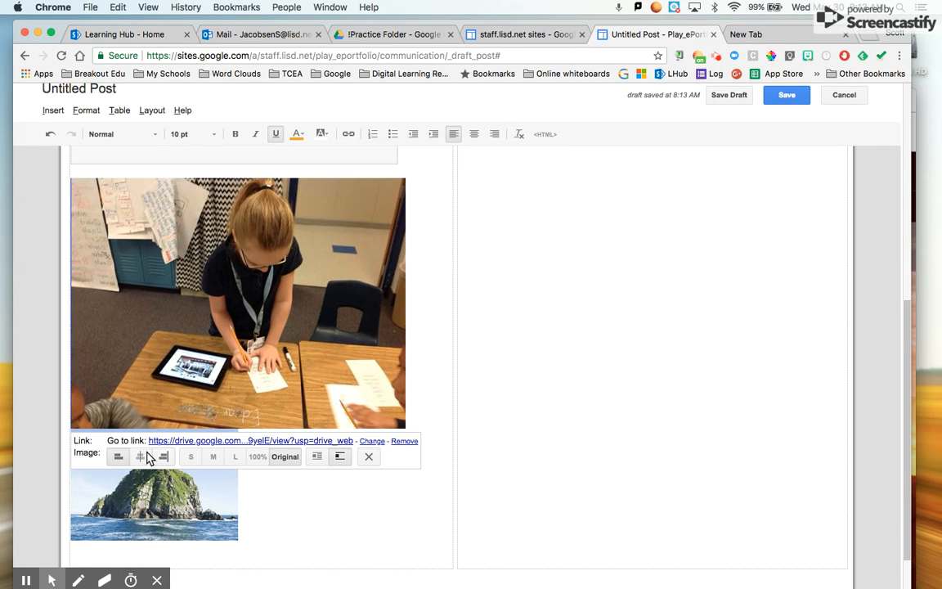
left_click(214, 457)
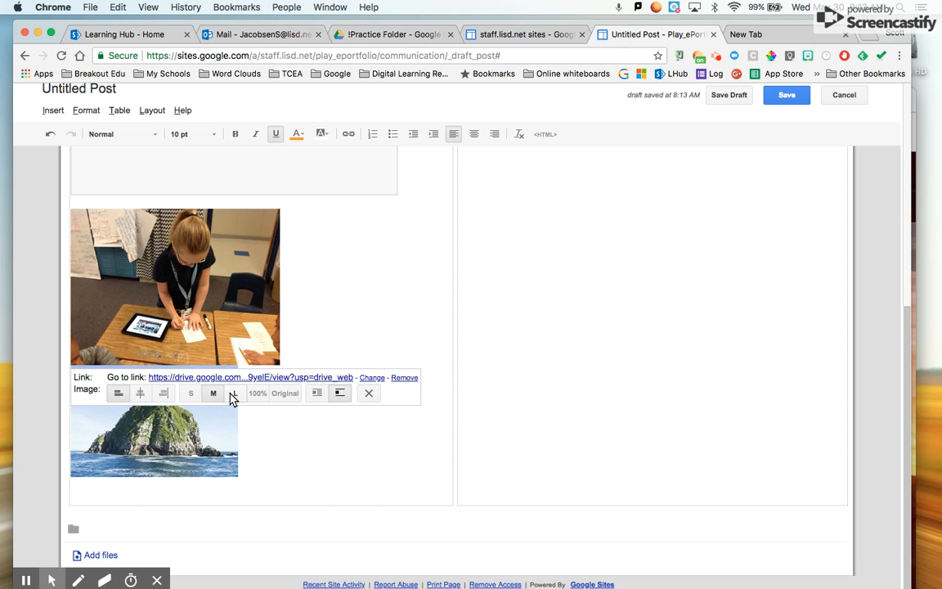
left_click(233, 396)
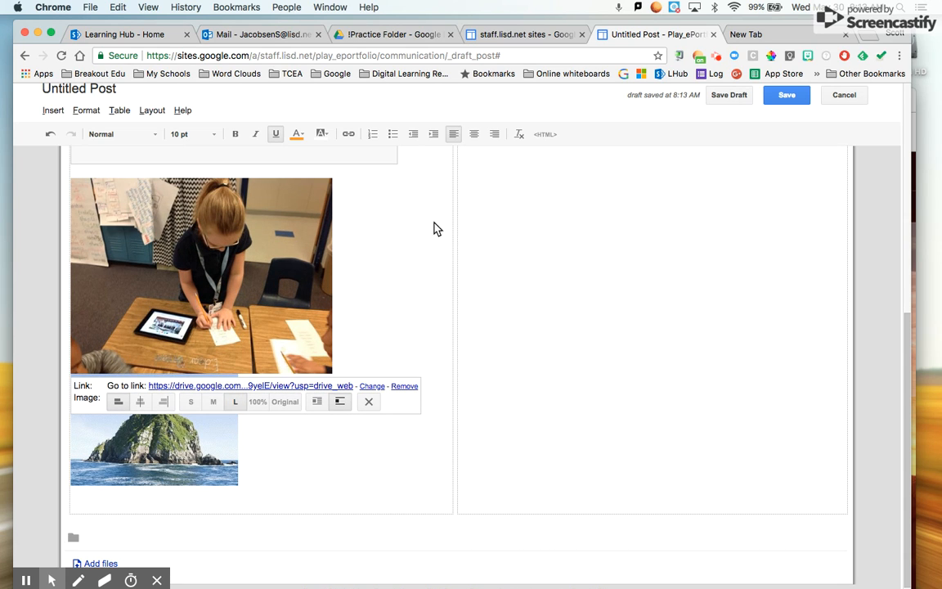
left_click(382, 266)
- Delete the rocky island picture and add blank lines below the classroom photo
left_click(197, 437)
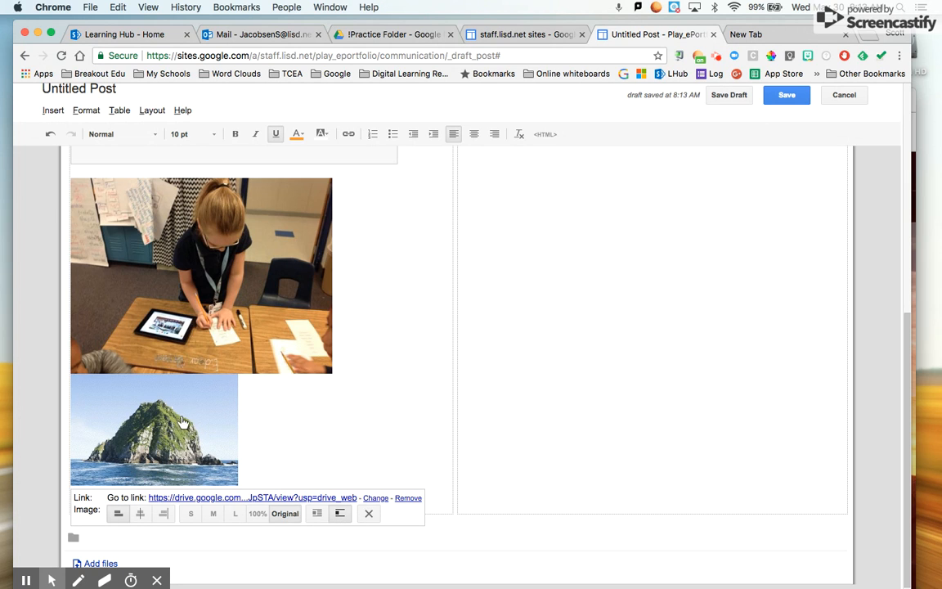
left_click(368, 514)
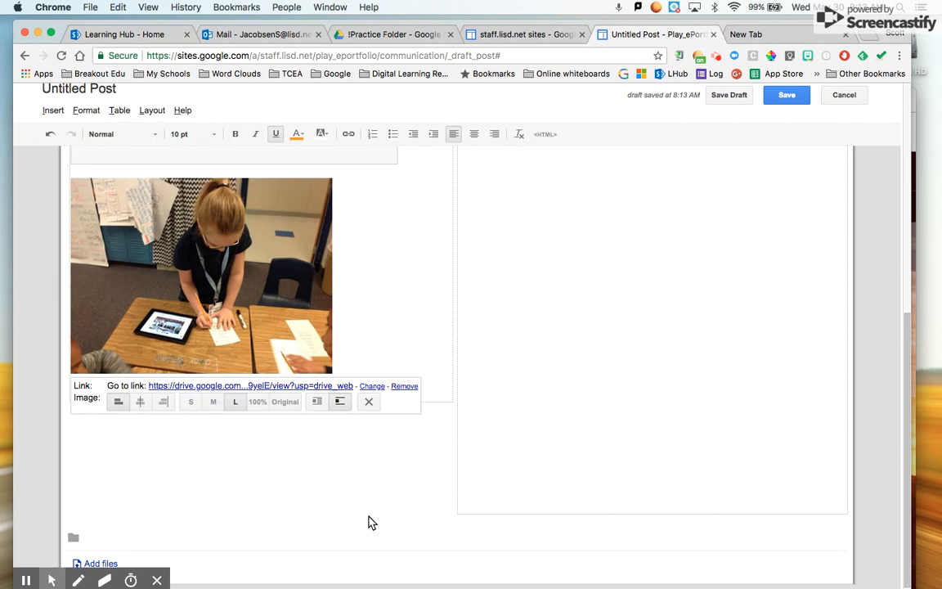
left_click(410, 359)
scroll(316, 231, "up", 3)
scroll(315, 244, "down", 3)
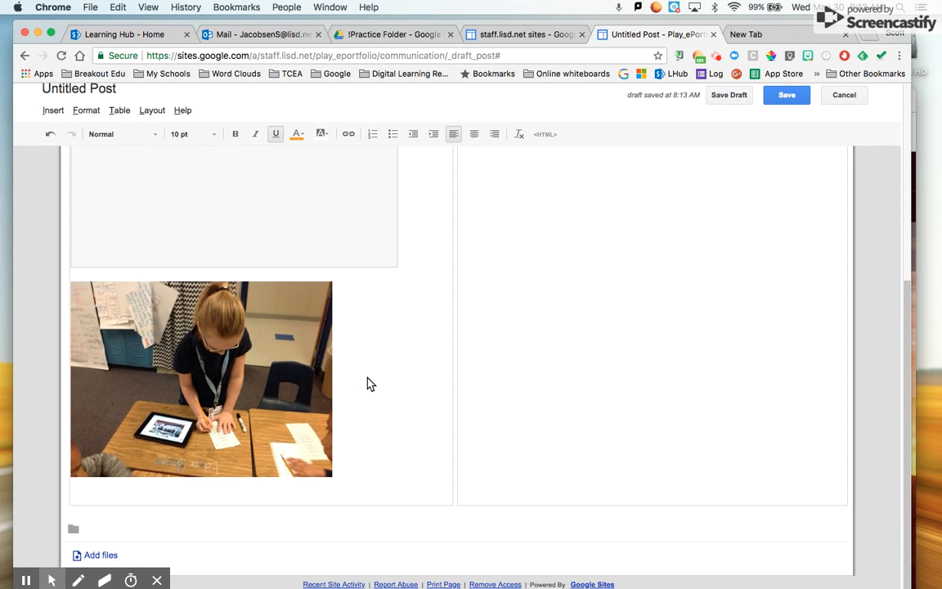
key("Return")
key("Return")
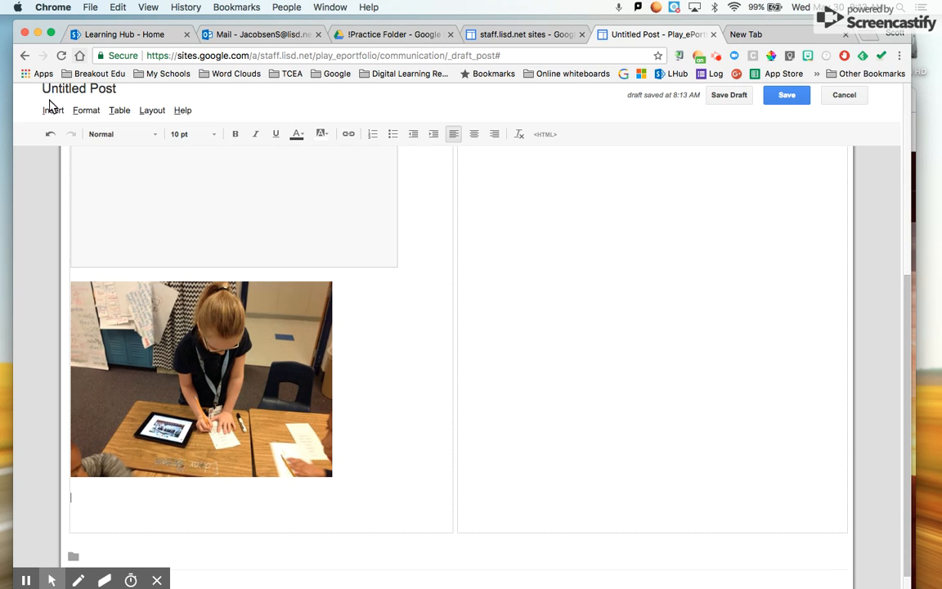
- Embed the Elementary Content and Technology Supervisors/Facilitators Doc from Drive, without its title
left_click(52, 110)
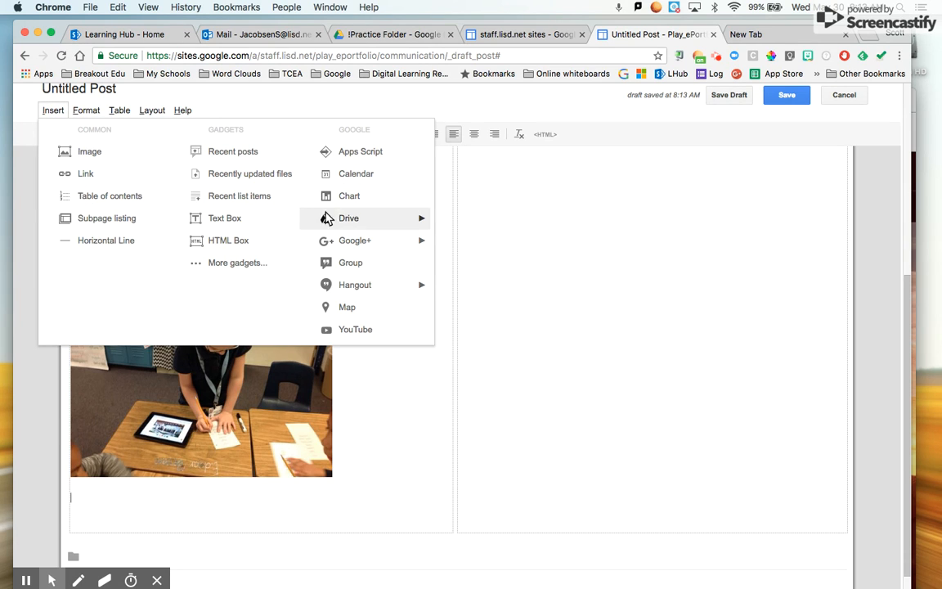
mouse_move(342, 225)
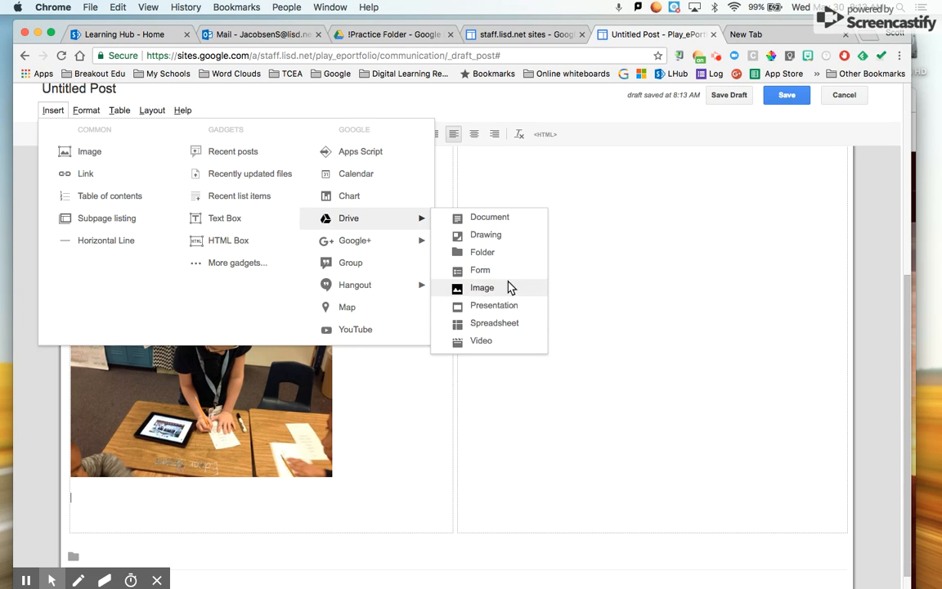
left_click(488, 219)
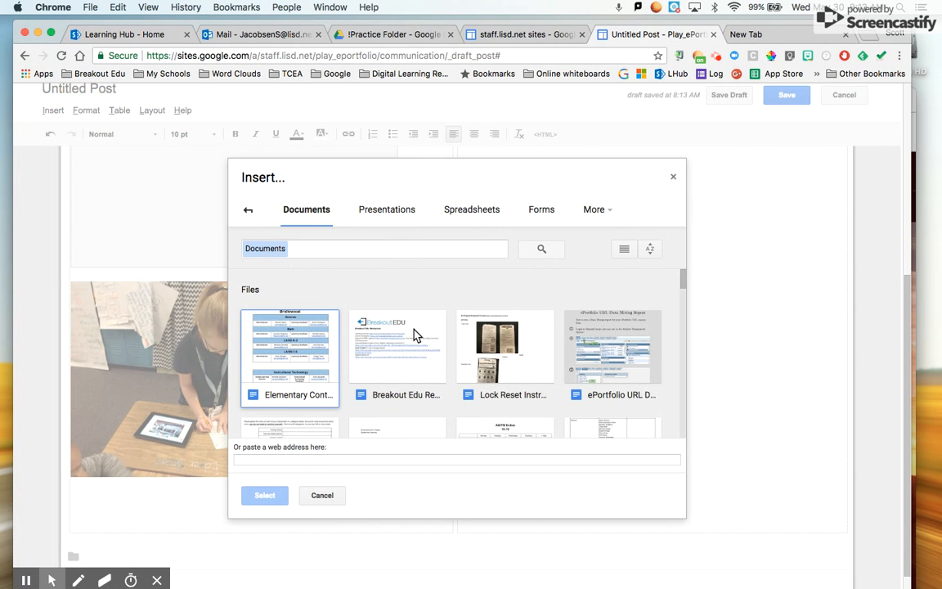
scroll(416, 336, "down", 1)
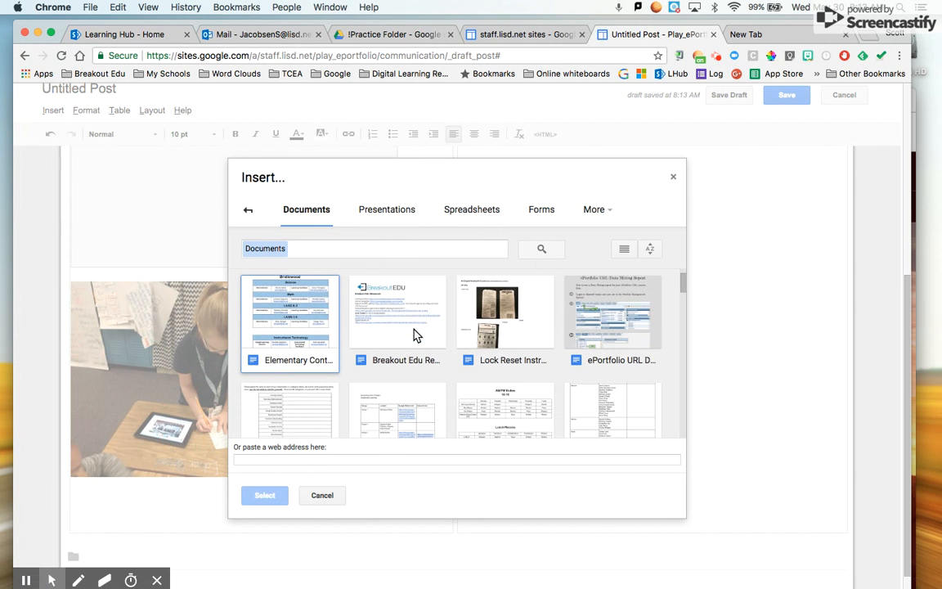
left_click(297, 328)
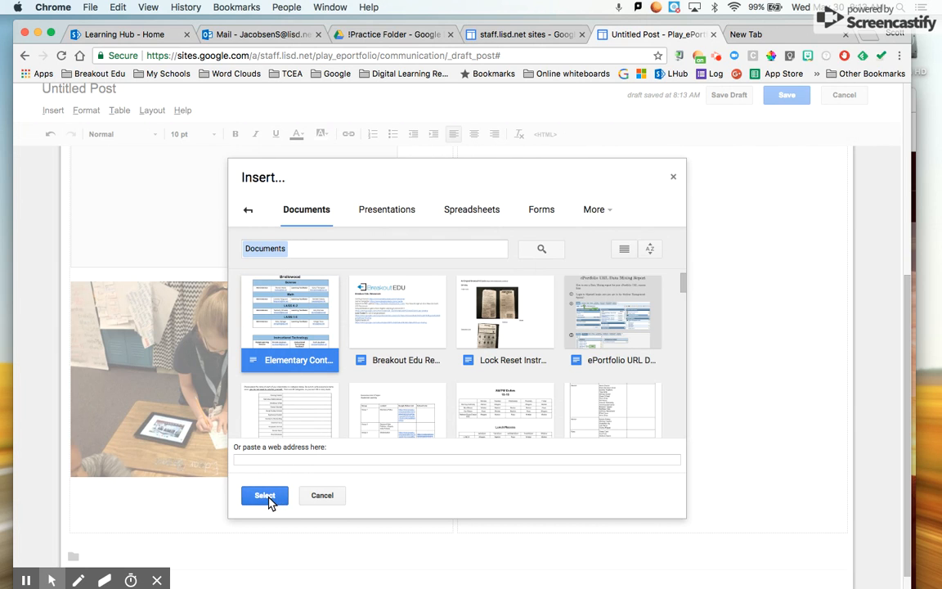
left_click(267, 496)
left_click(306, 354)
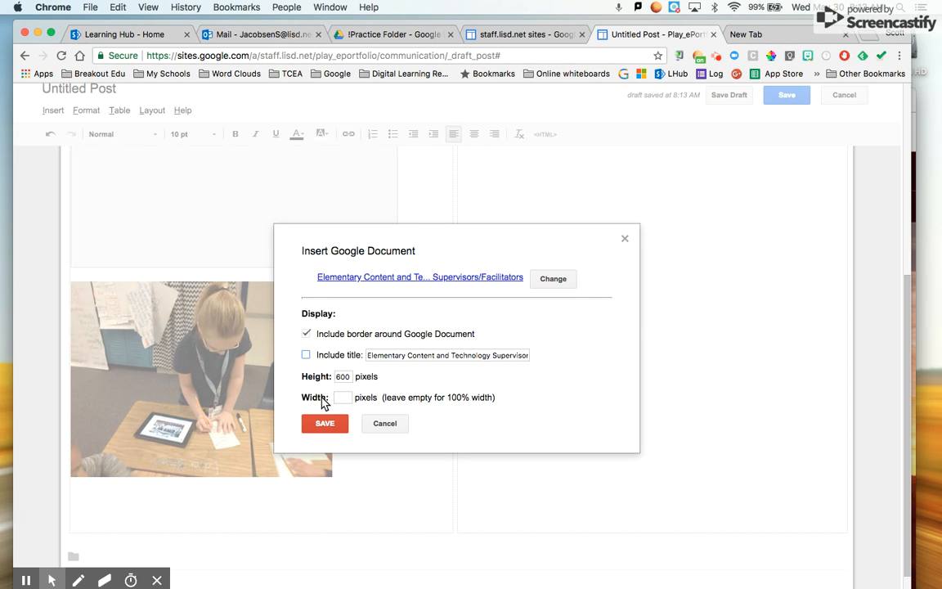
left_click(325, 424)
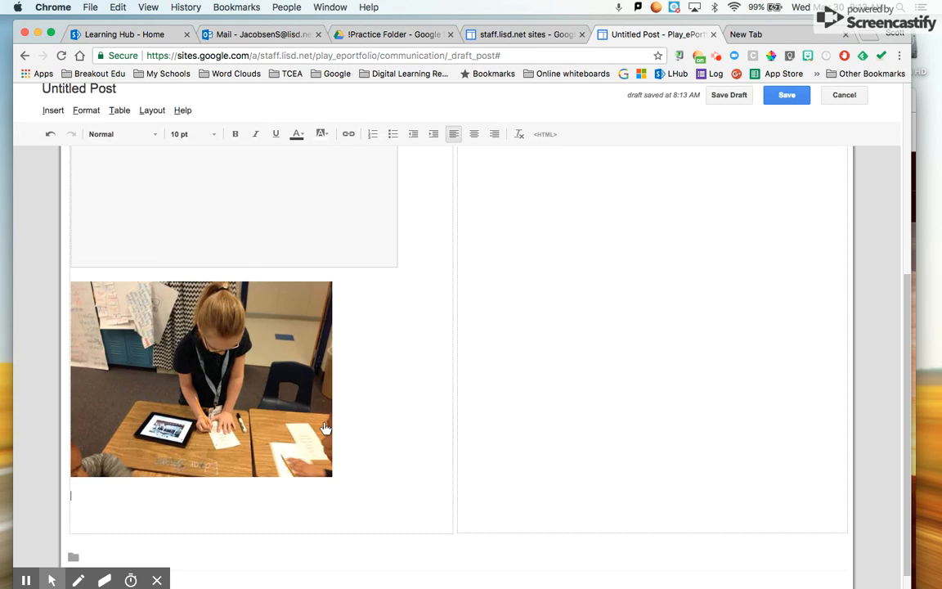
- Center the embedded Elementary Content document and add an empty line beneath it
scroll(431, 410, "down", 5)
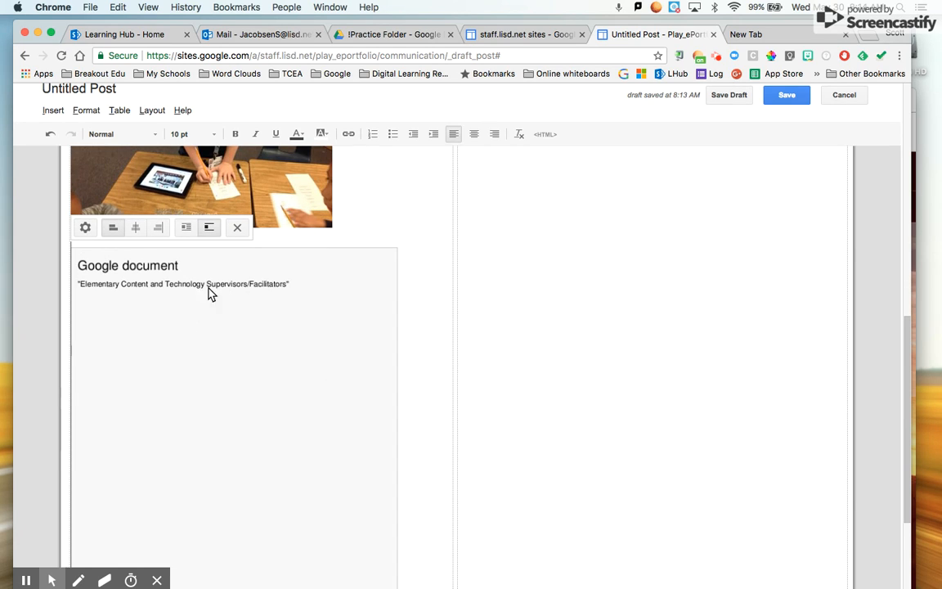
left_click(136, 230)
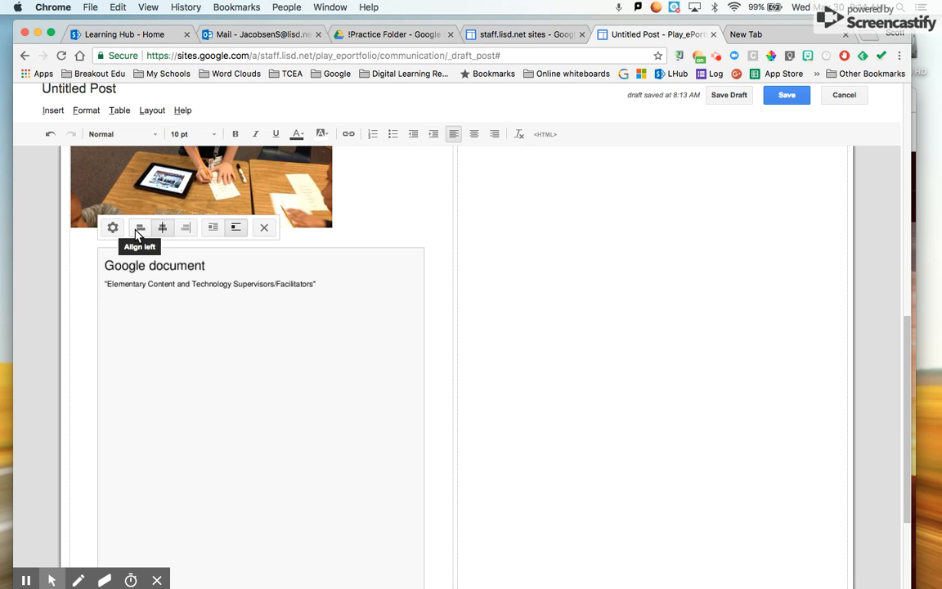
scroll(366, 348, "down", 4)
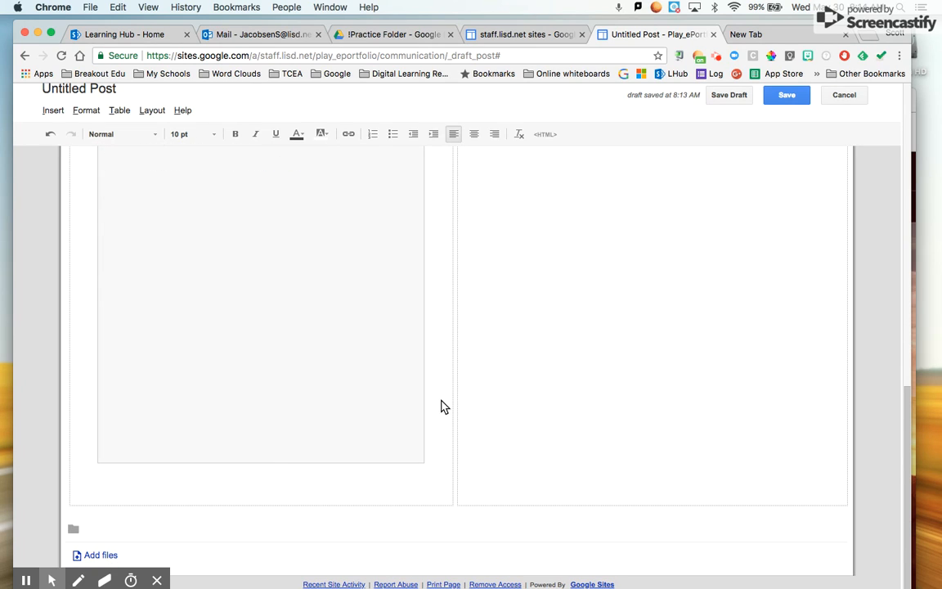
left_click(440, 436)
key("Return")
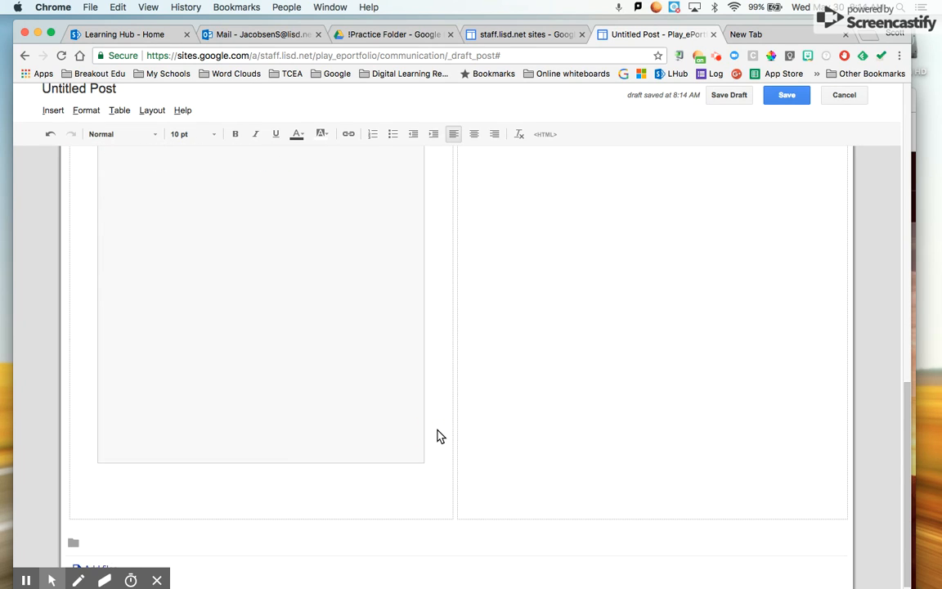
- Pick the Sample Anchor Charts presentation from Drive to embed
left_click(52, 113)
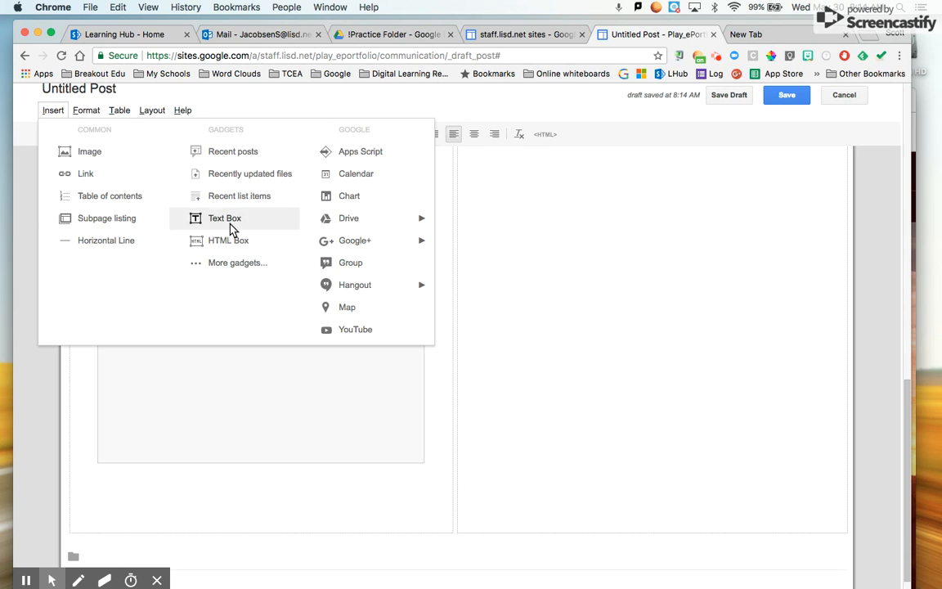
mouse_move(367, 243)
mouse_move(378, 219)
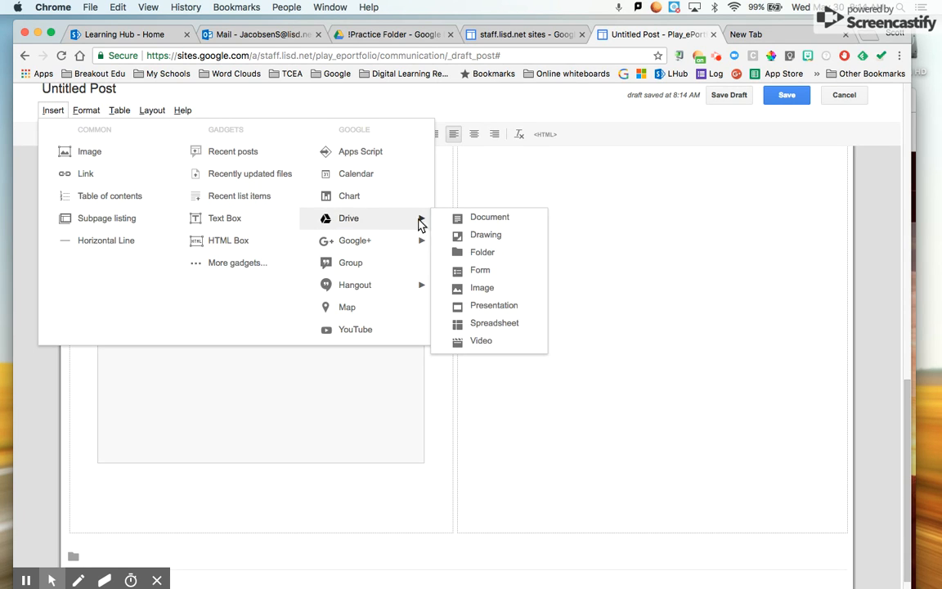
left_click(494, 306)
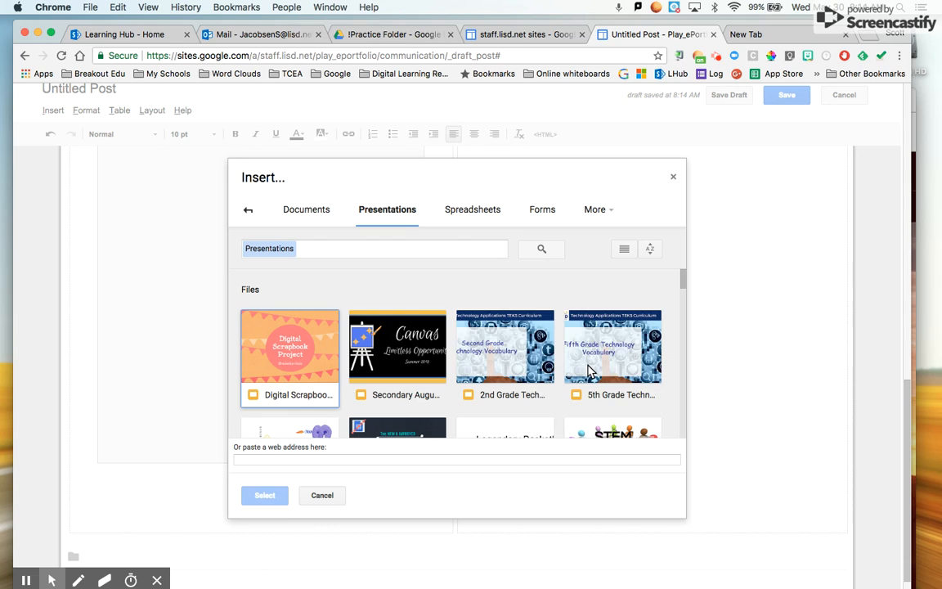
scroll(572, 368, "down", 2)
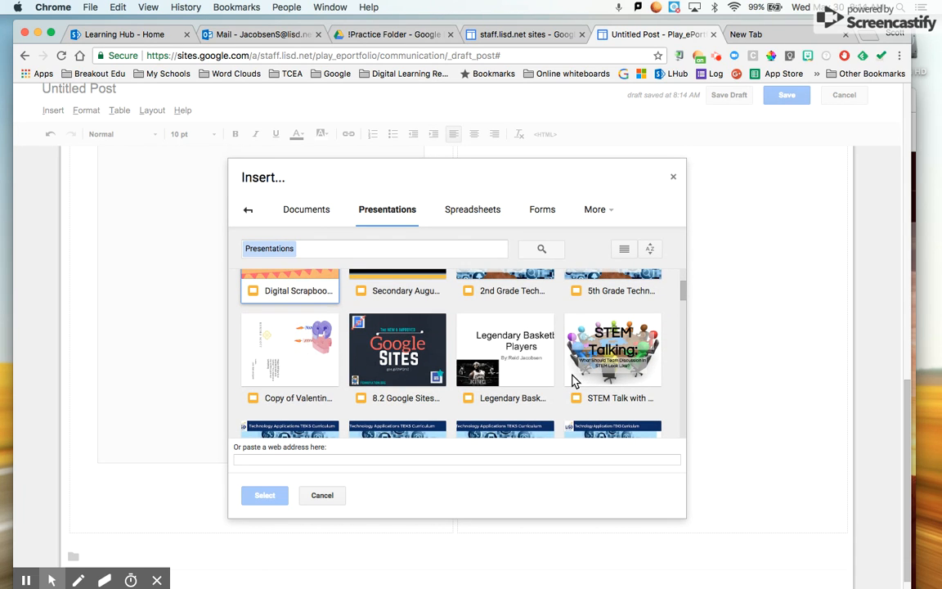
scroll(572, 380, "down", 5)
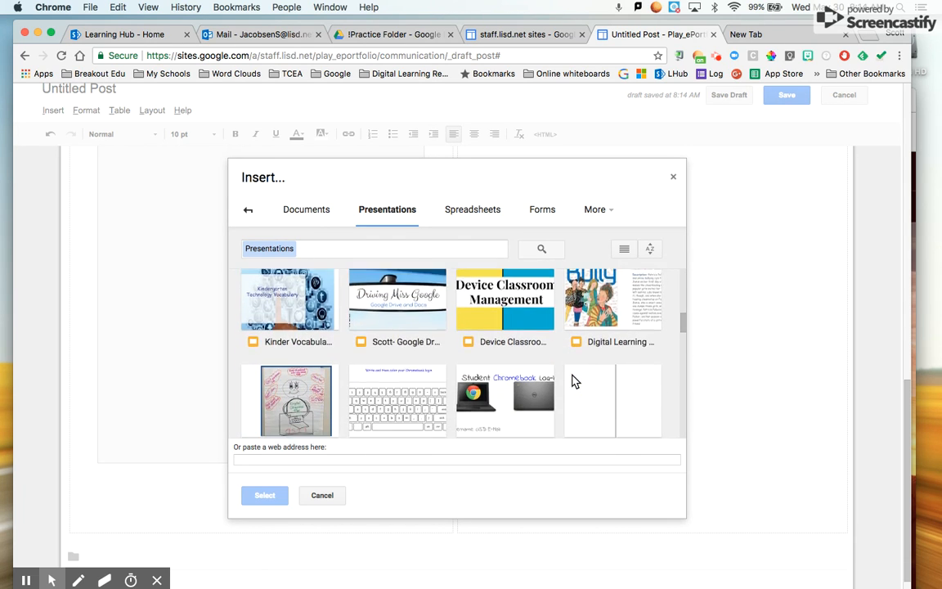
scroll(575, 380, "down", 4)
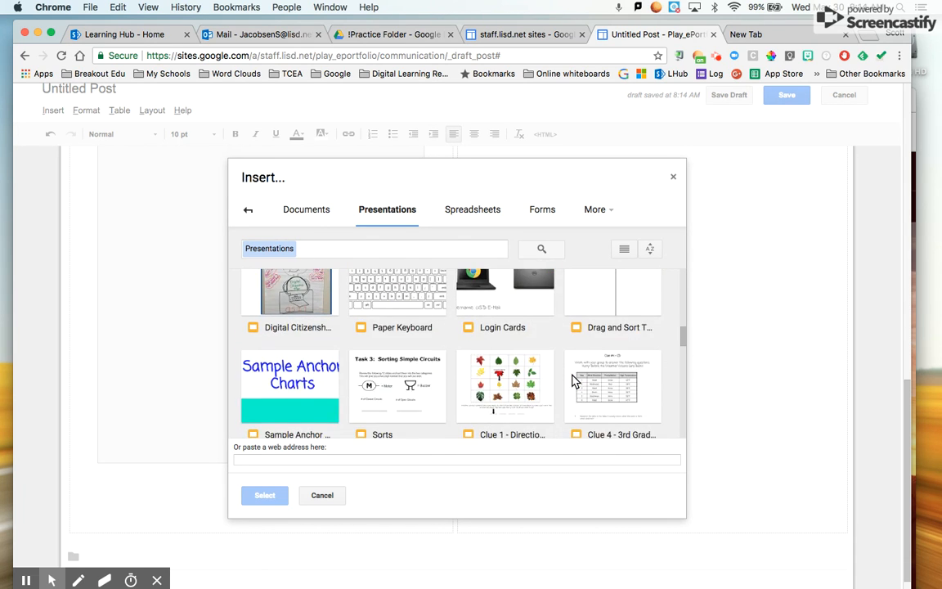
left_click(288, 373)
left_click(263, 494)
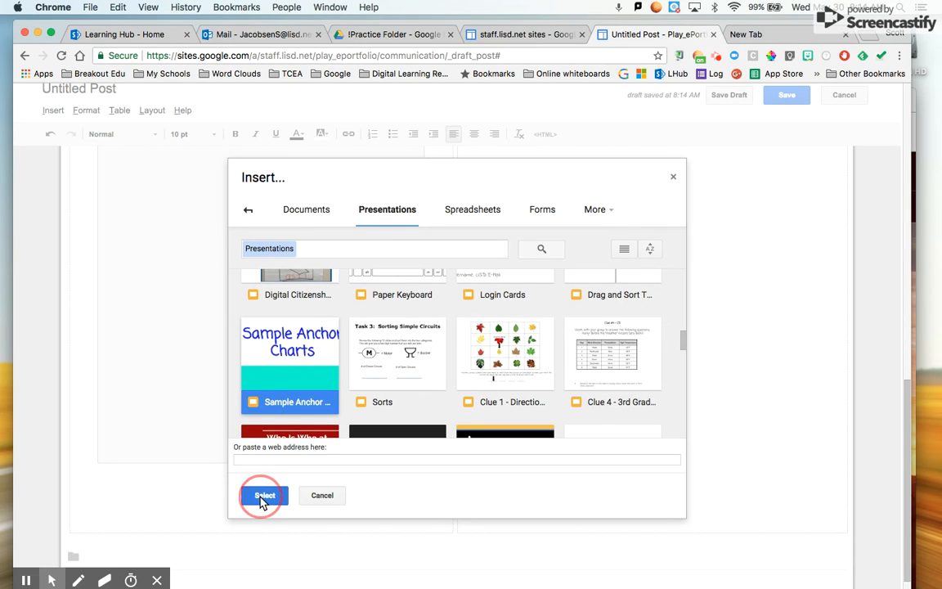
- Embed the presentation untitled at Small (410px) size
left_click(306, 345)
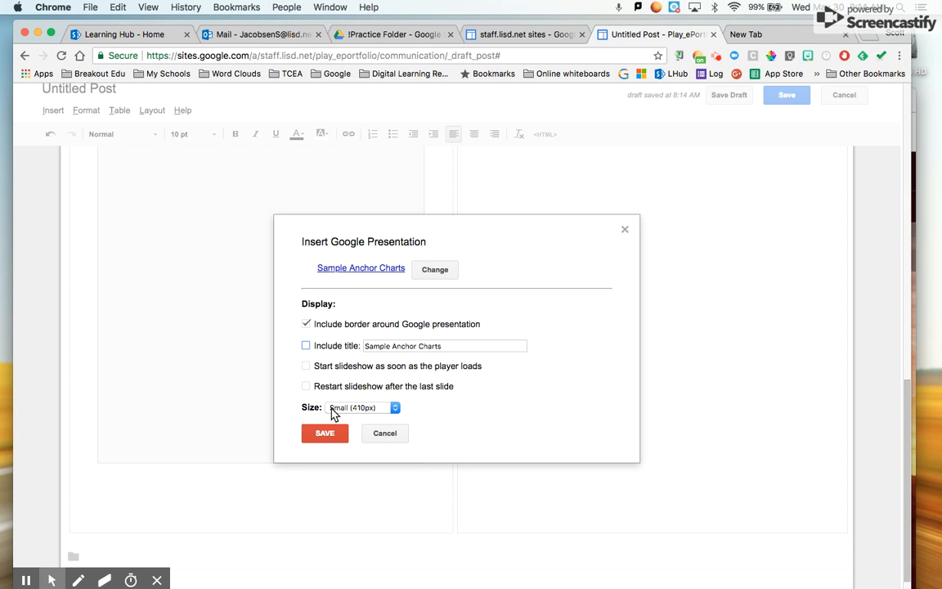
left_click(364, 408)
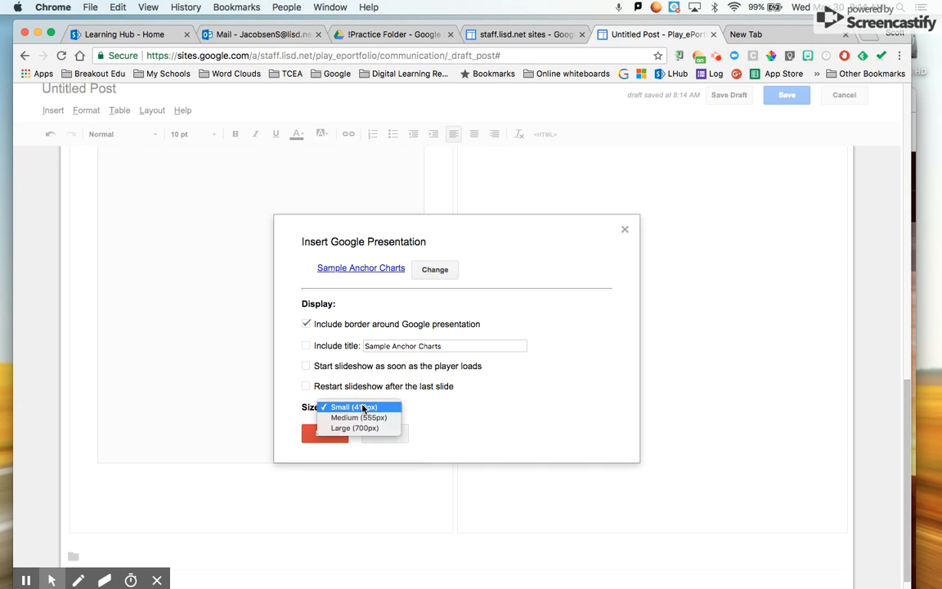
left_click(363, 408)
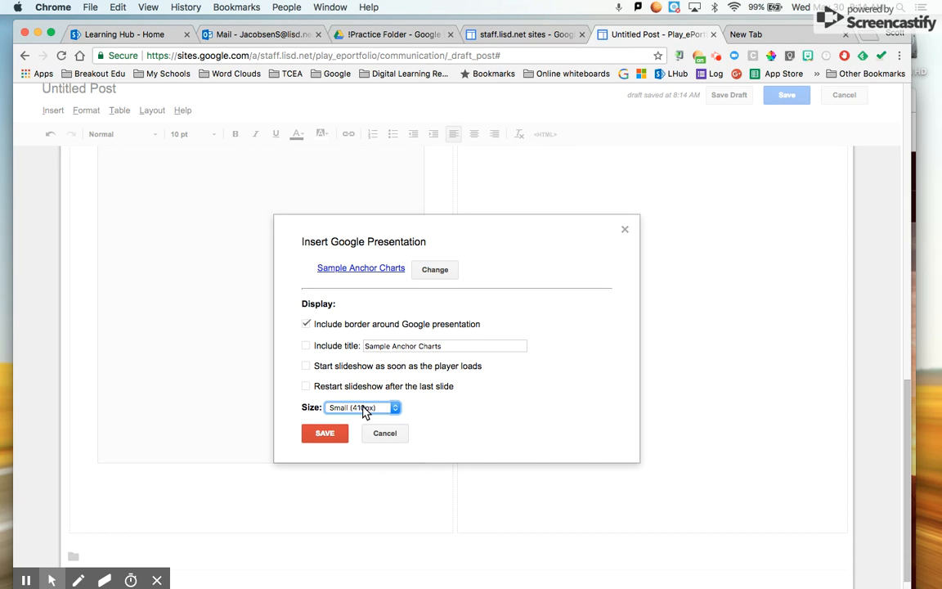
left_click(323, 437)
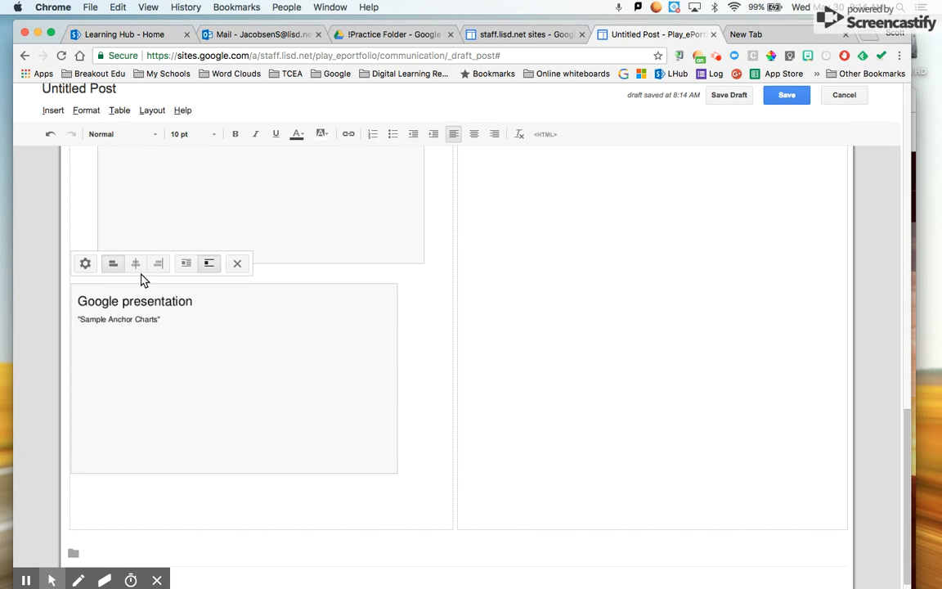
- Centre the Sample Anchor Charts presentation box, then publish the Practice Post
left_click(137, 268)
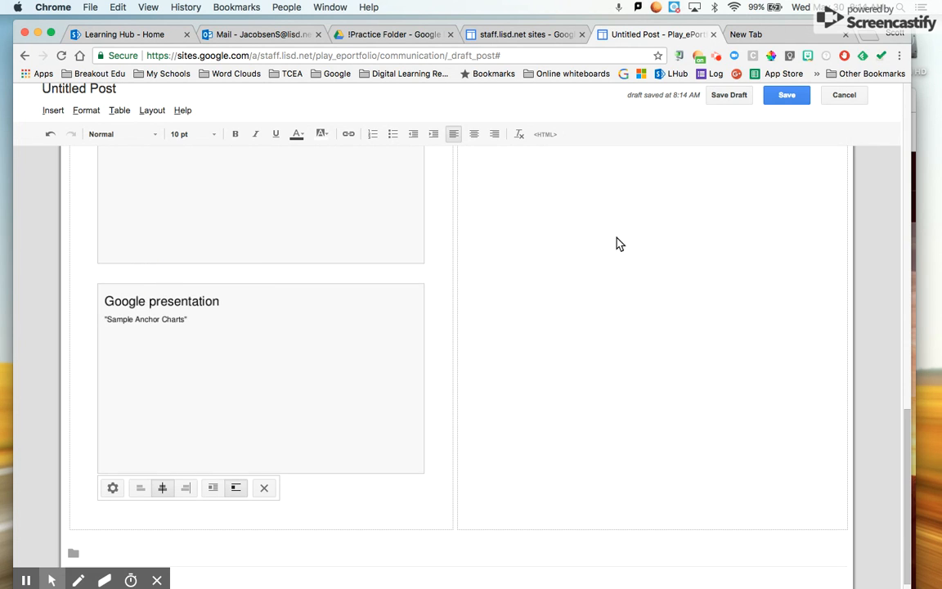
scroll(619, 269, "up", 15)
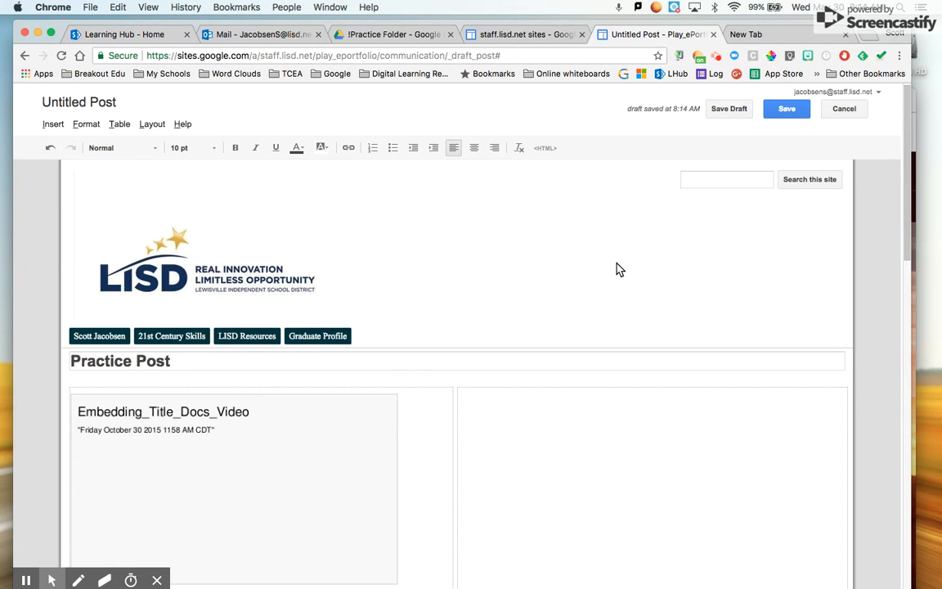
left_click(543, 433)
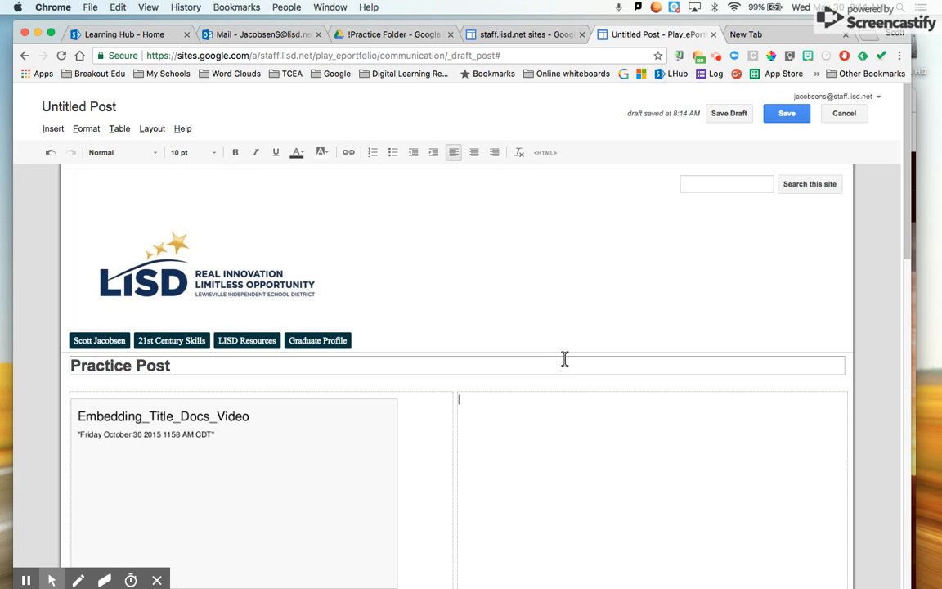
left_click(786, 117)
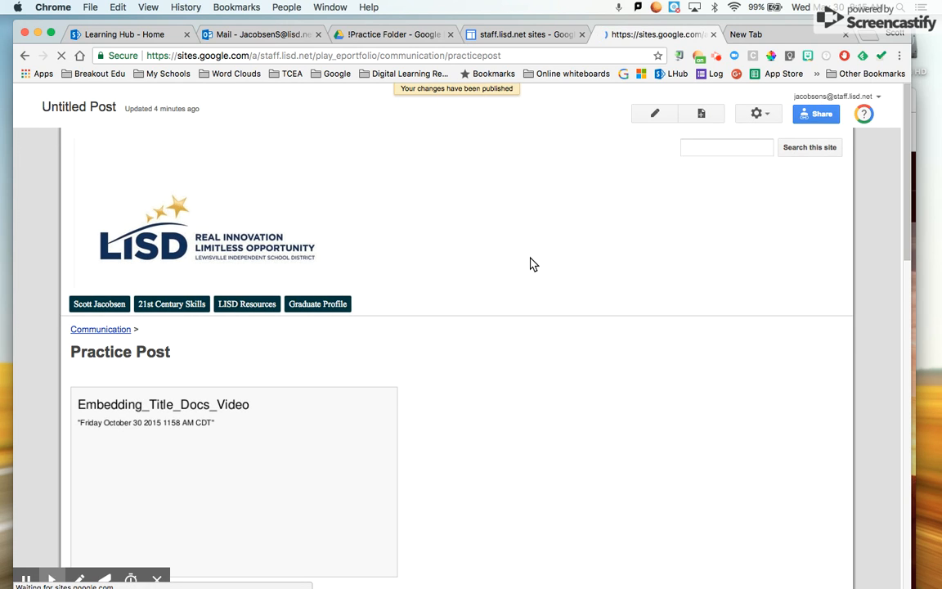
- Scroll through the live Practice Post to check the video, photo, document and slideshow
scroll(508, 381, "down", 4)
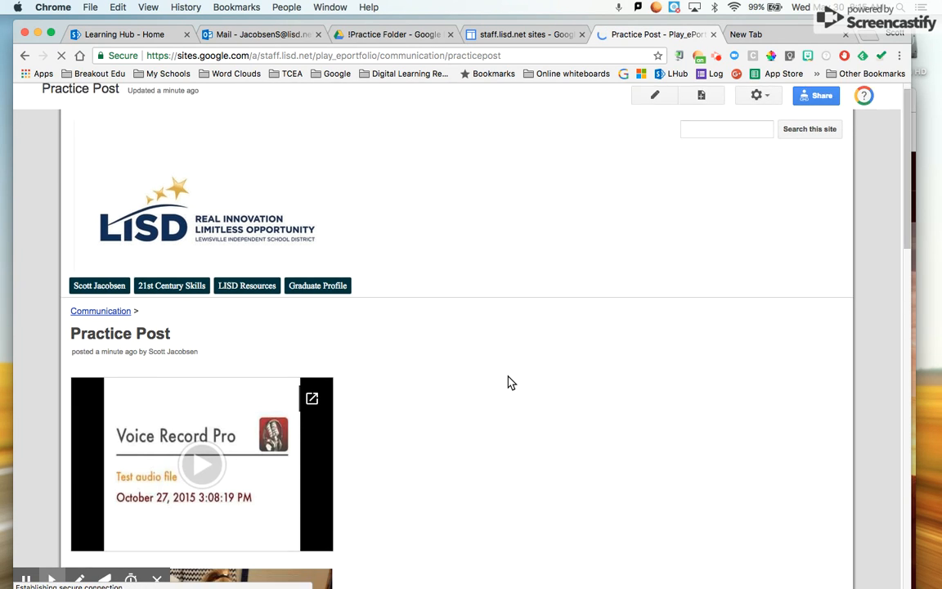
scroll(508, 382, "down", 10)
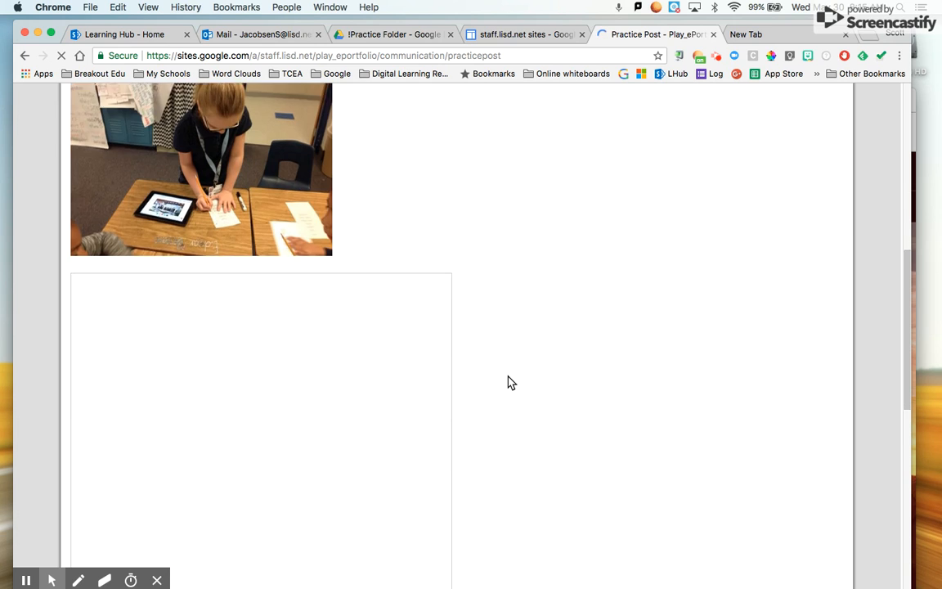
scroll(508, 382, "down", 4)
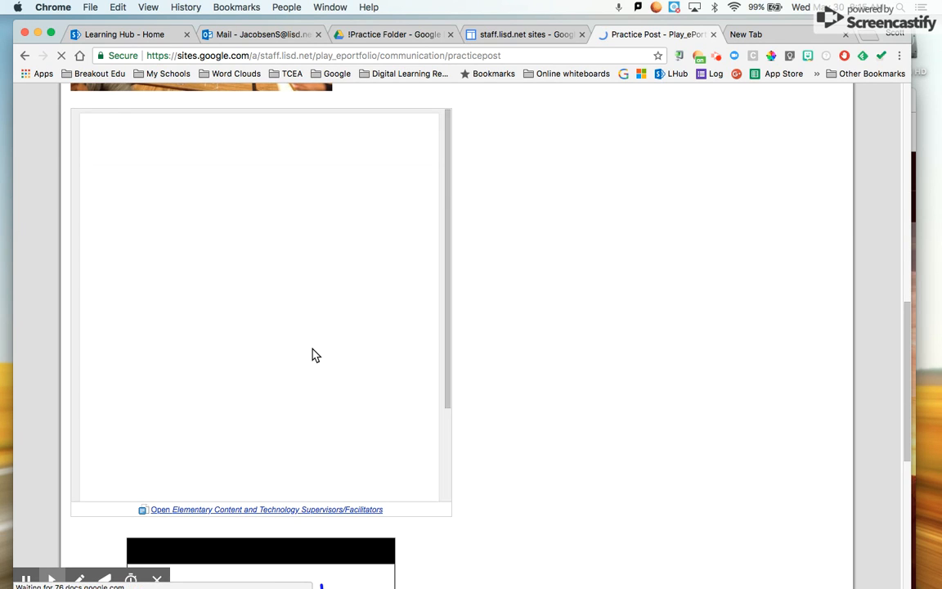
scroll(314, 354, "down", 5)
scroll(313, 353, "up", 3)
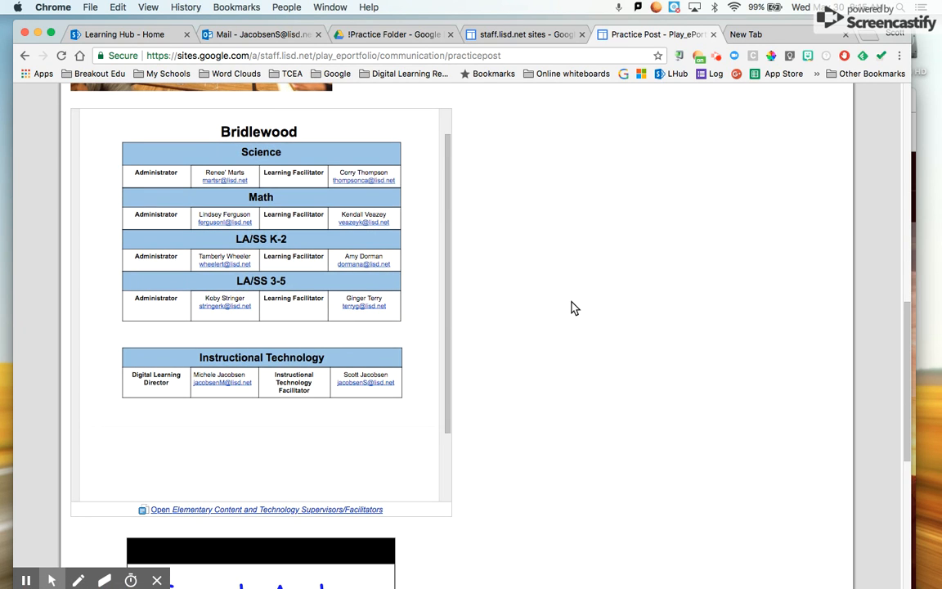
scroll(572, 308, "down", 8)
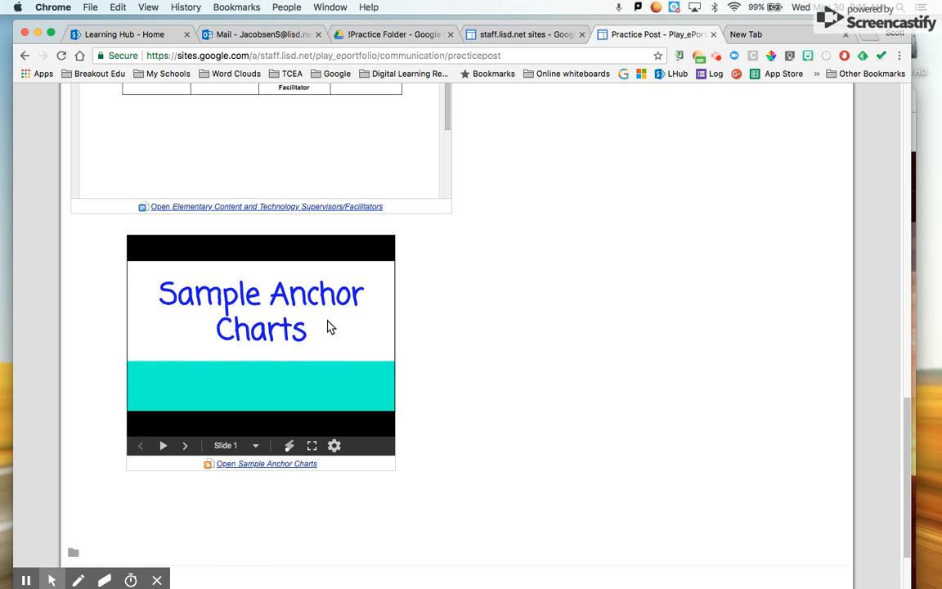
scroll(586, 244, "up", 15)
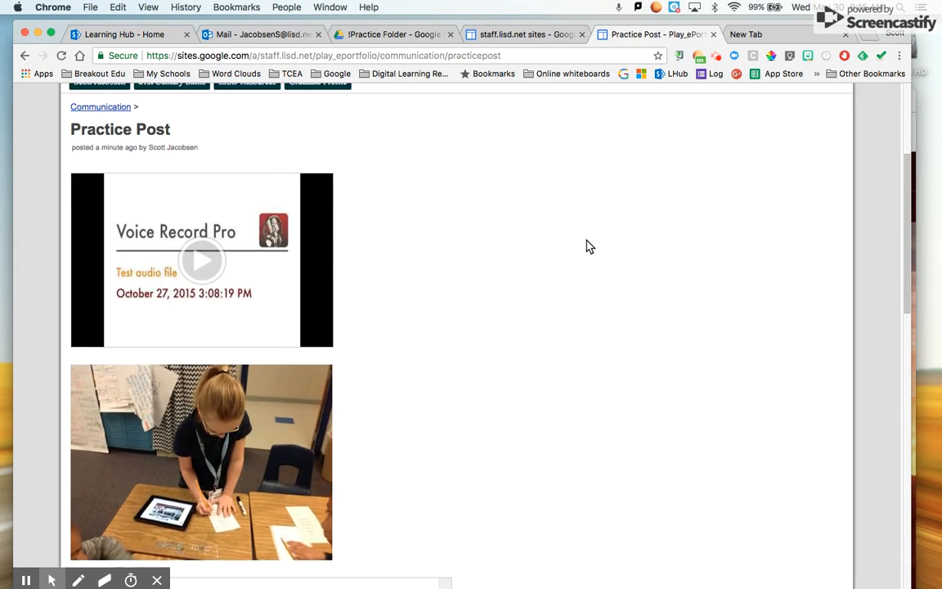
scroll(589, 245, "up", 5)
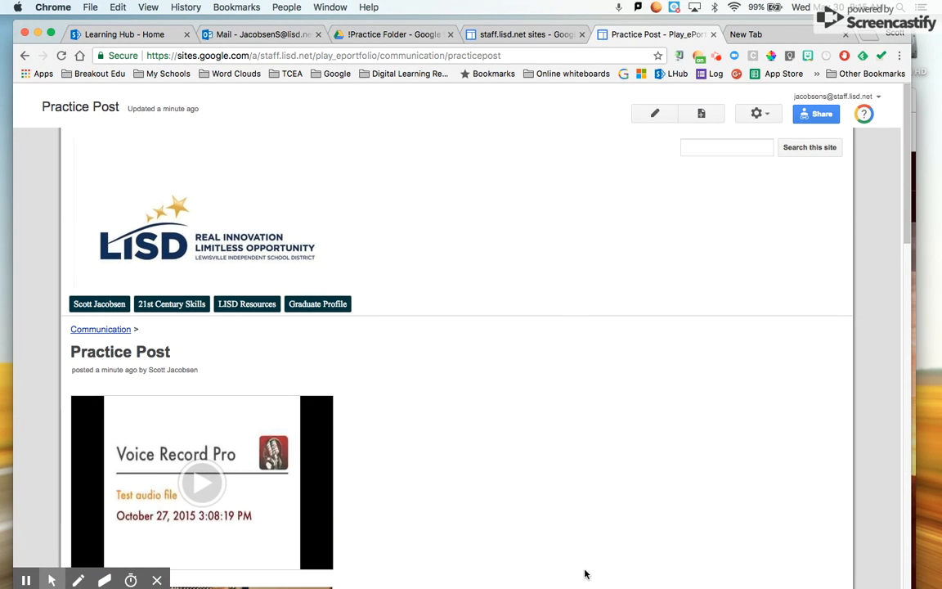